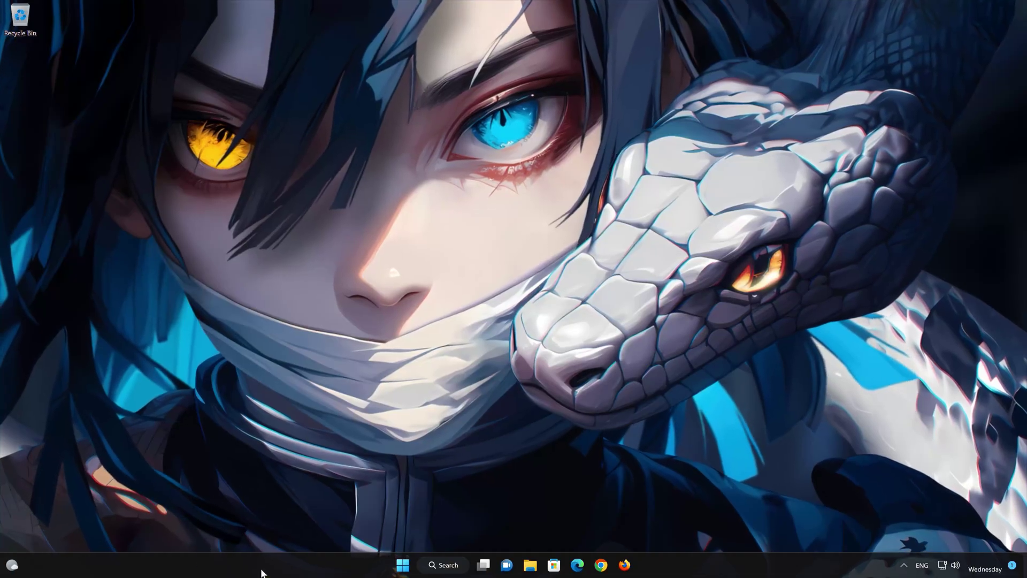
# Search for PowerShell and open Windows PowerShell with administrator rights, allowing it to make changes to the device.
pyautogui.click(403, 565)
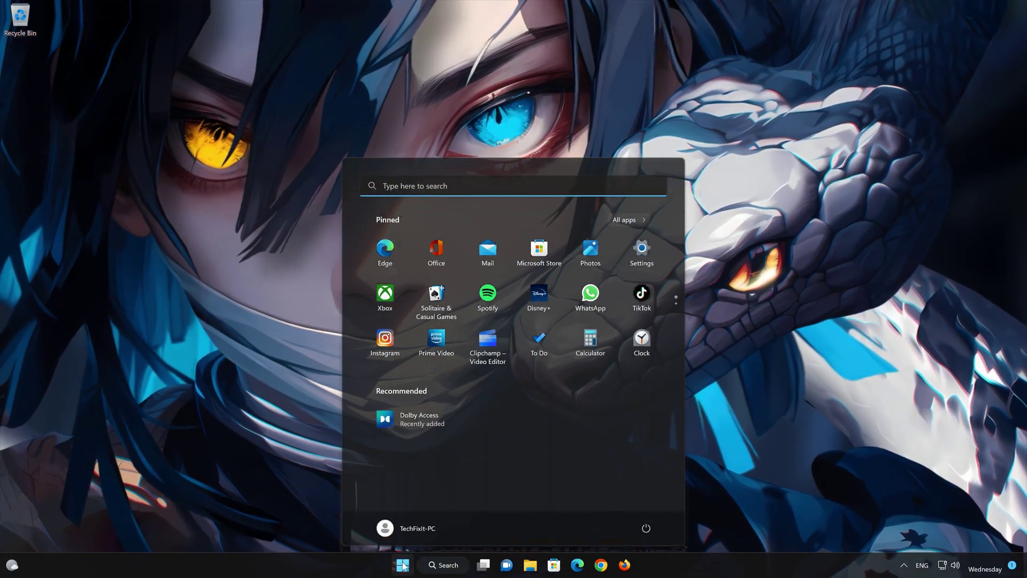
pyautogui.write('powe')
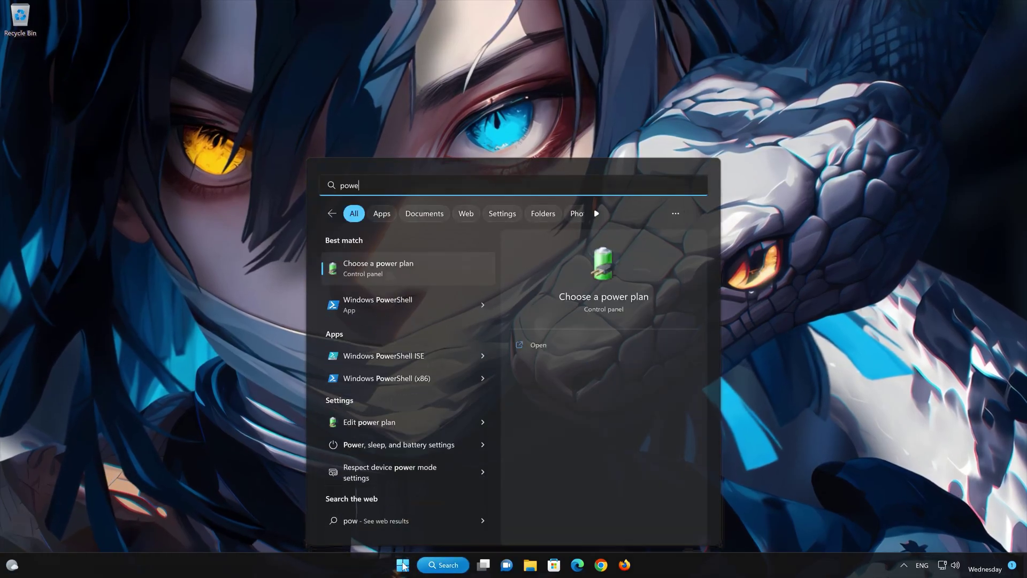
pyautogui.write('ershell')
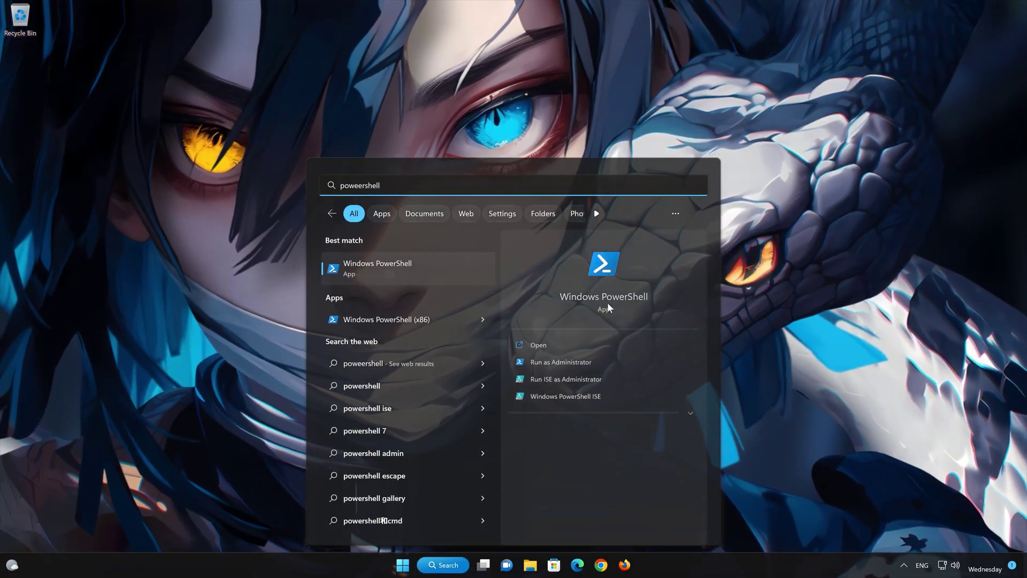
pyautogui.click(576, 362)
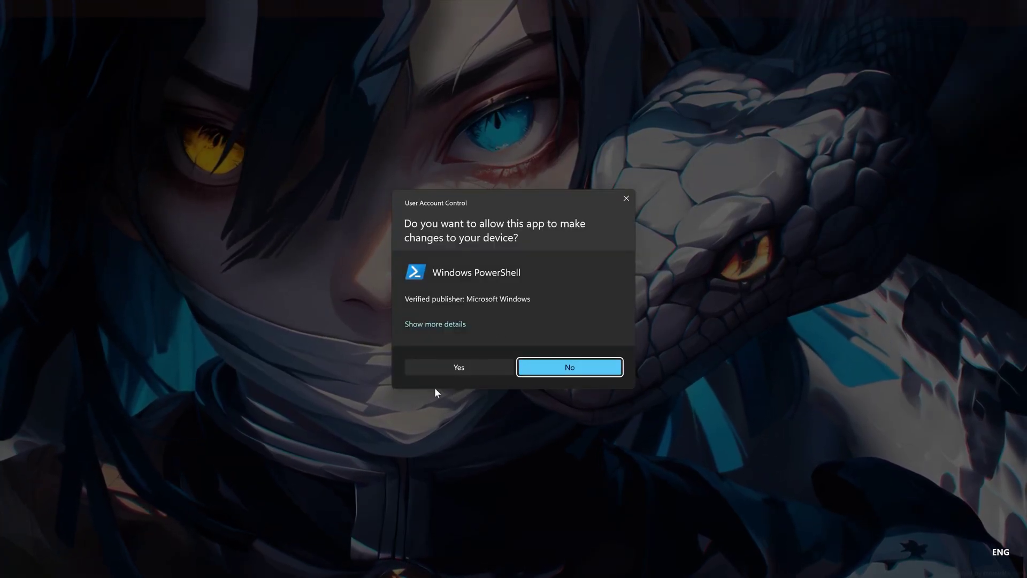
pyautogui.click(463, 368)
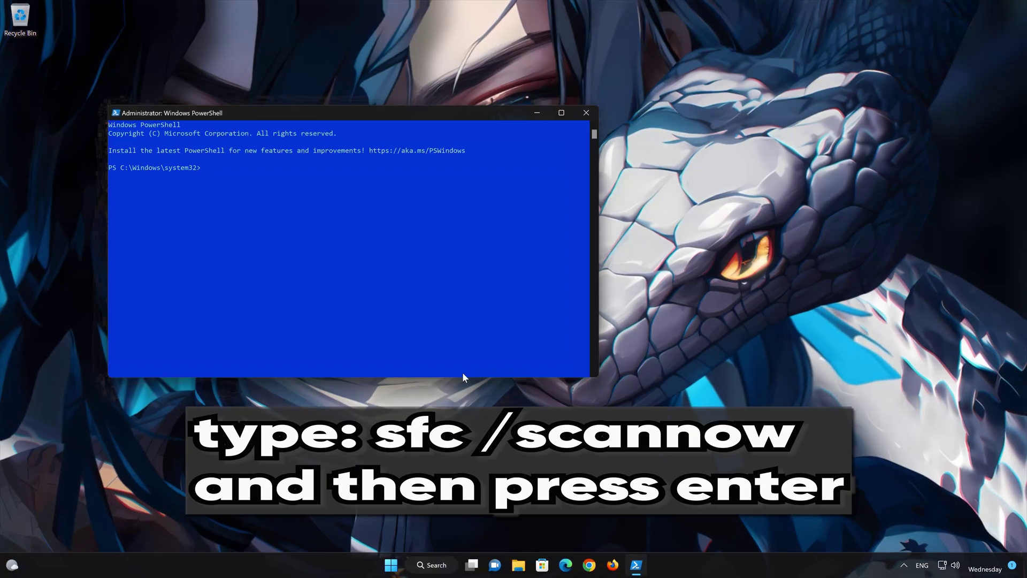
# Run the system file scan command sfc /scannow in the elevated PowerShell.
pyautogui.write('sfc ')
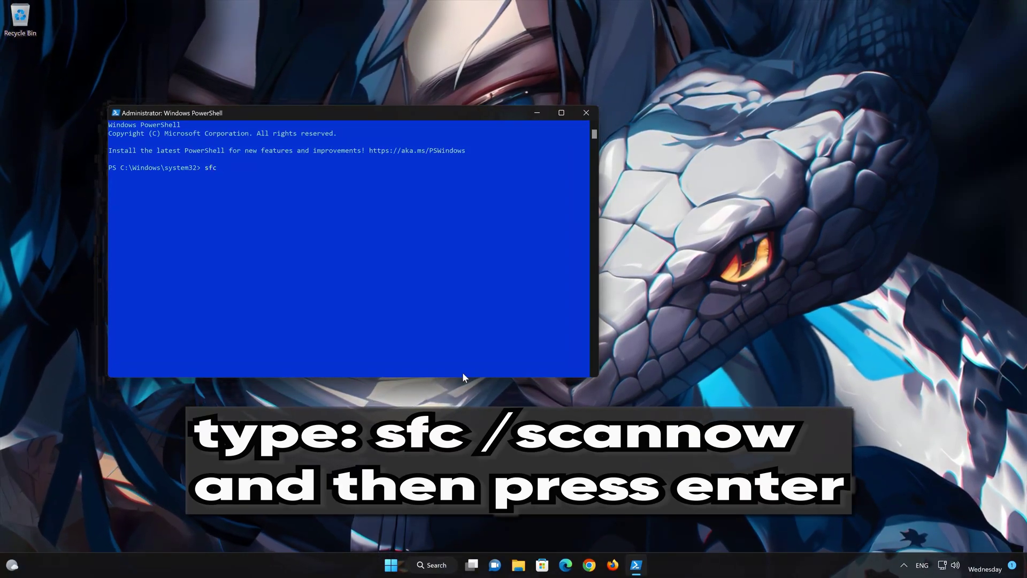
pyautogui.write('/sc')
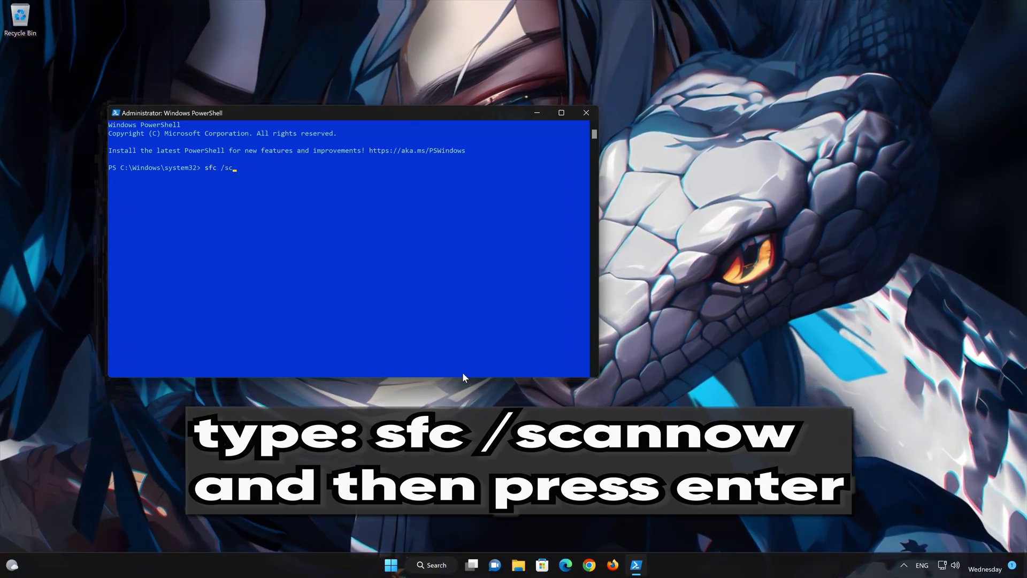
pyautogui.write('annow')
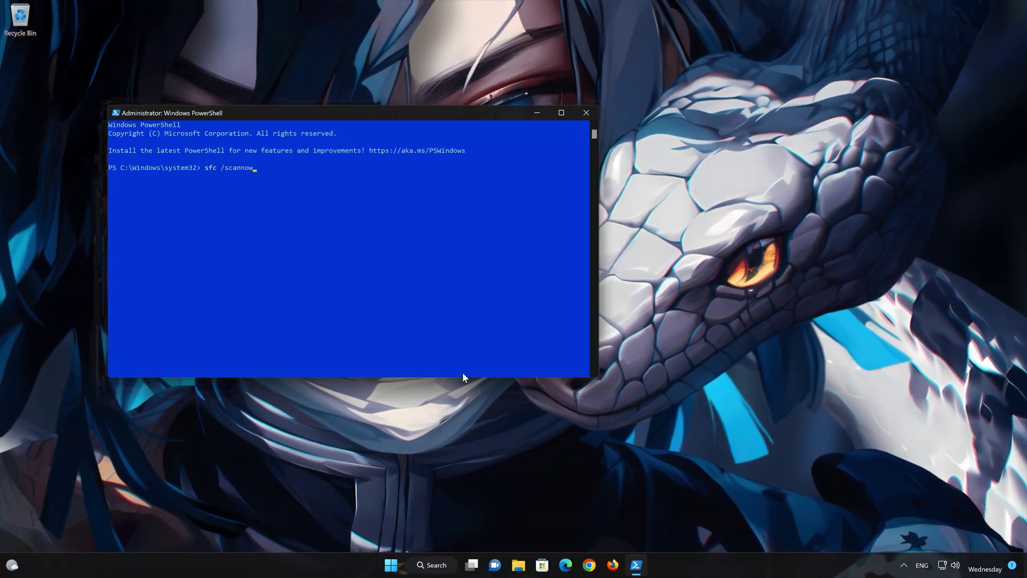
pyautogui.press('Return')
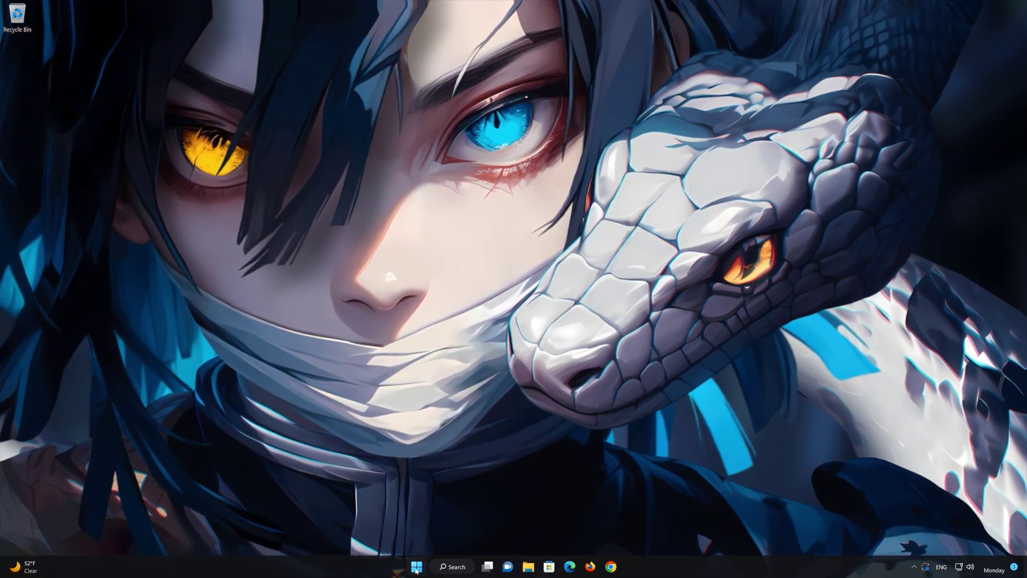
# Open Windows Settings and show the Apps & features list of installed apps.
pyautogui.click(416, 569)
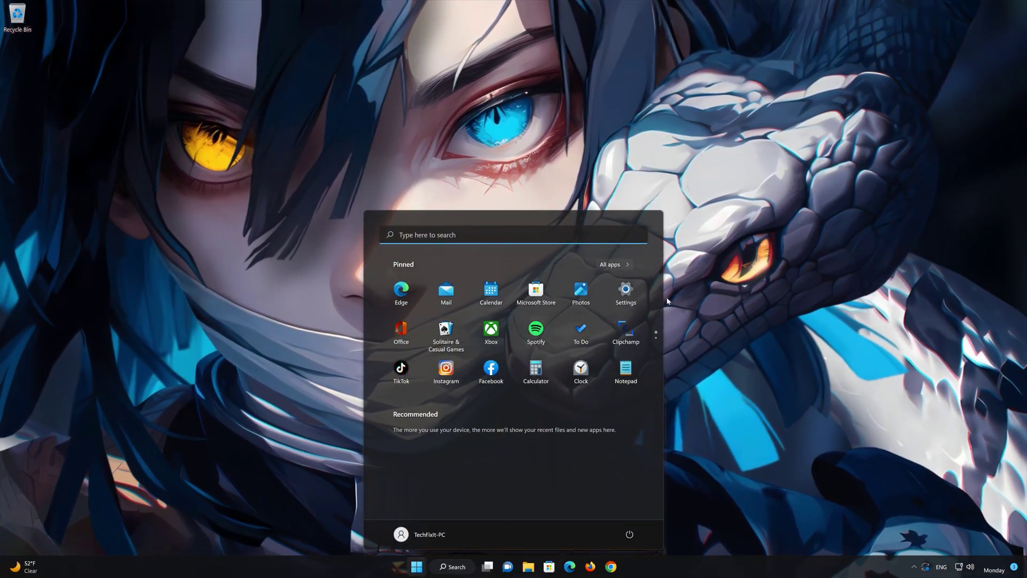
pyautogui.click(626, 298)
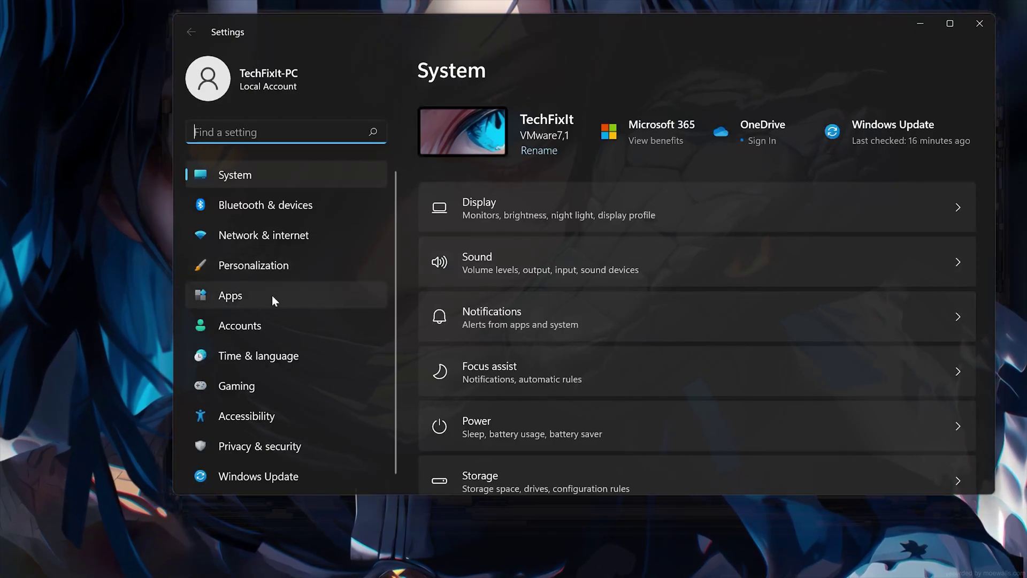
pyautogui.click(243, 295)
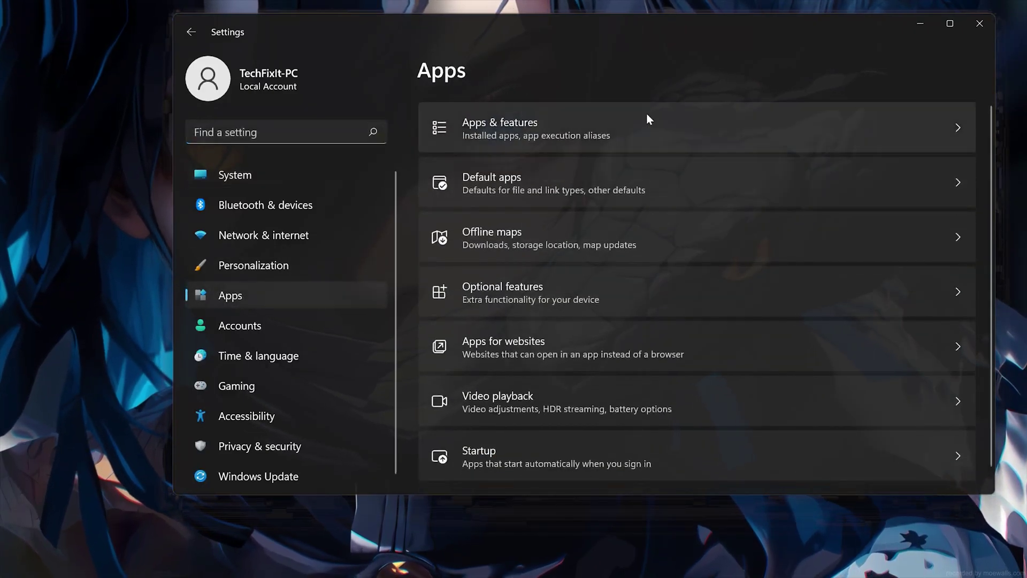
pyautogui.click(570, 135)
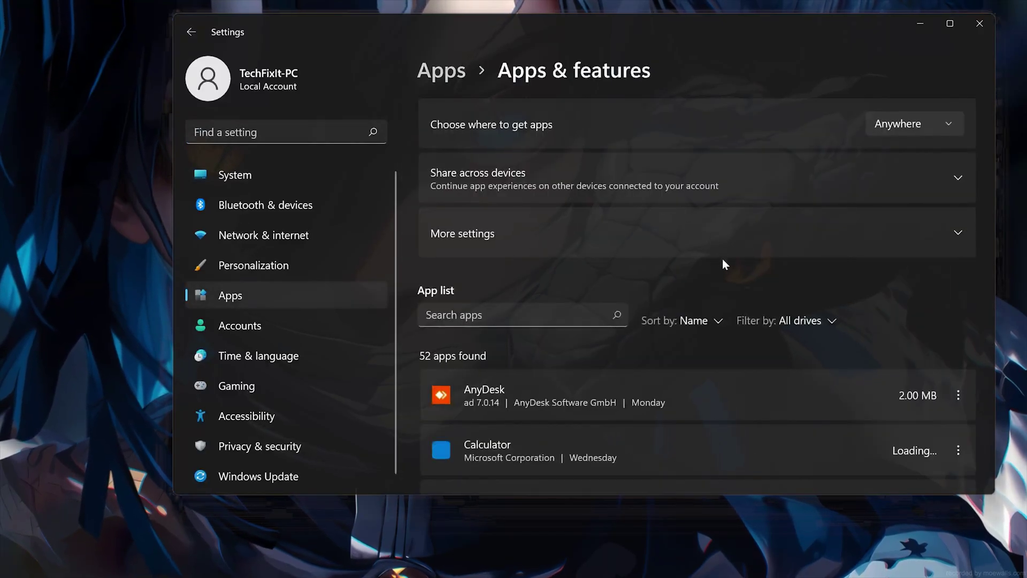
# Find Xbox in the installed apps list and open its advanced options.
pyautogui.scroll(-8, 724, 334)
pyautogui.scroll(-15, 723, 337)
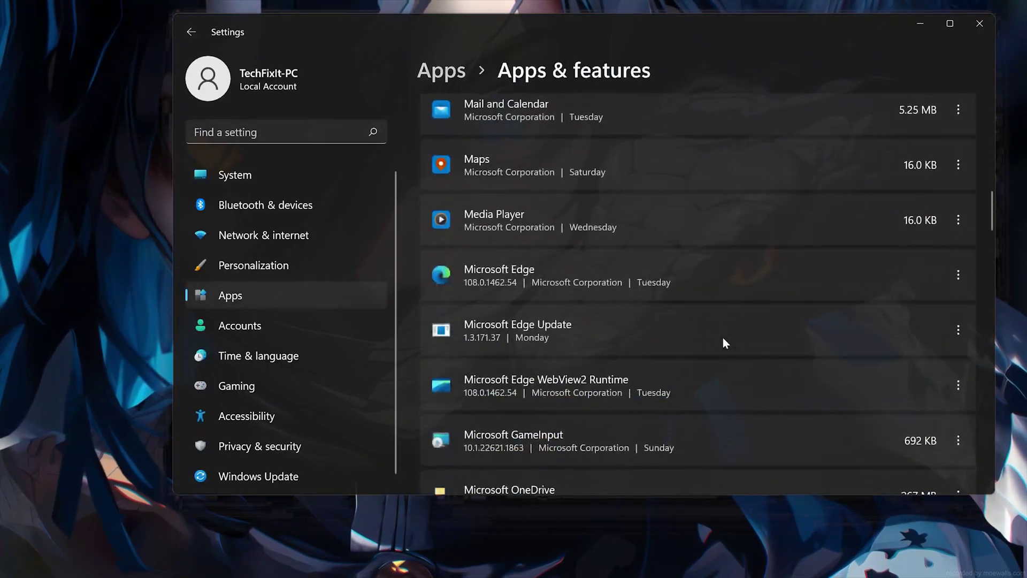
pyautogui.scroll(-15, 724, 340)
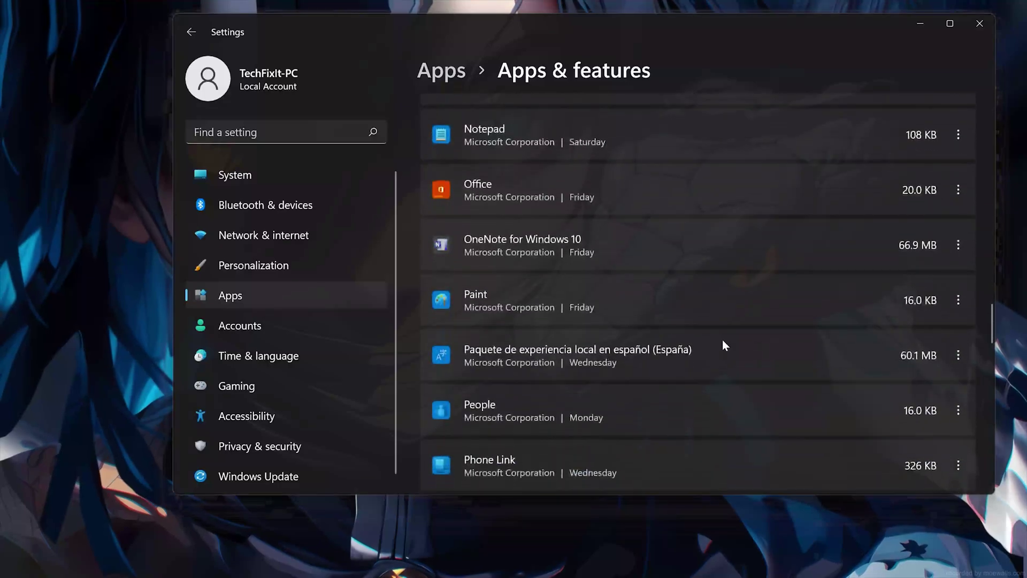
pyautogui.scroll(-10, 722, 340)
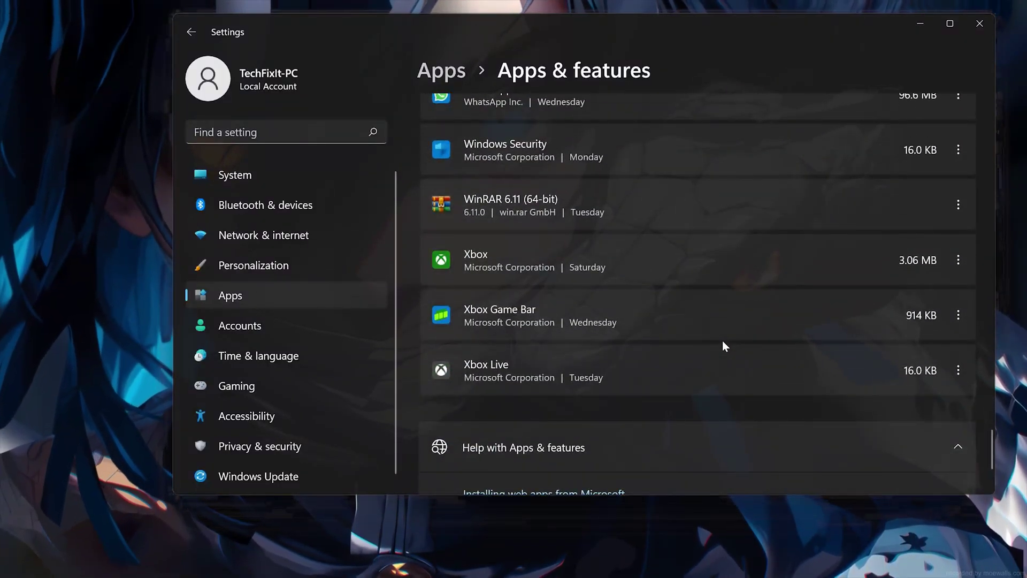
pyautogui.scroll(1, 723, 343)
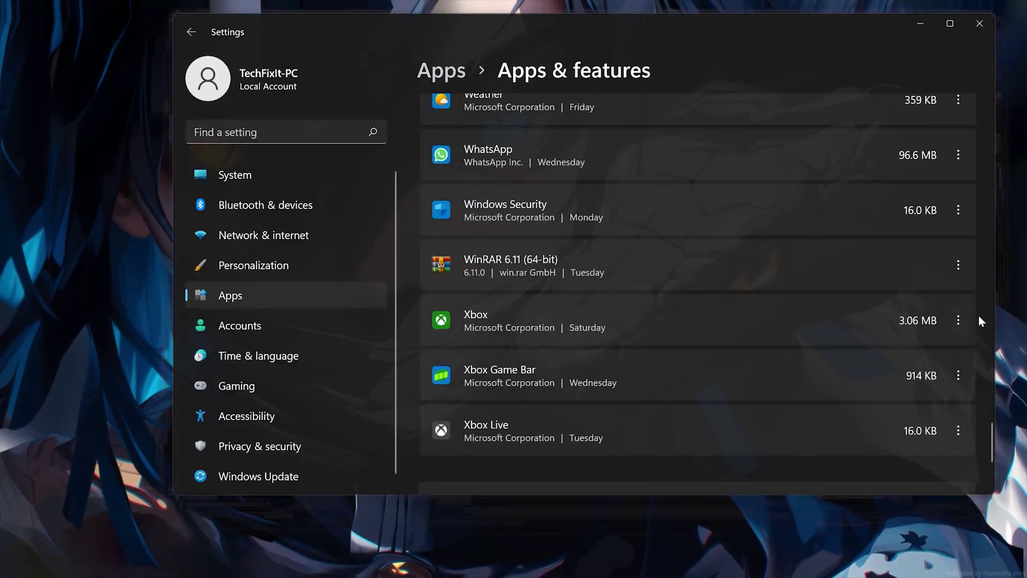
pyautogui.click(957, 321)
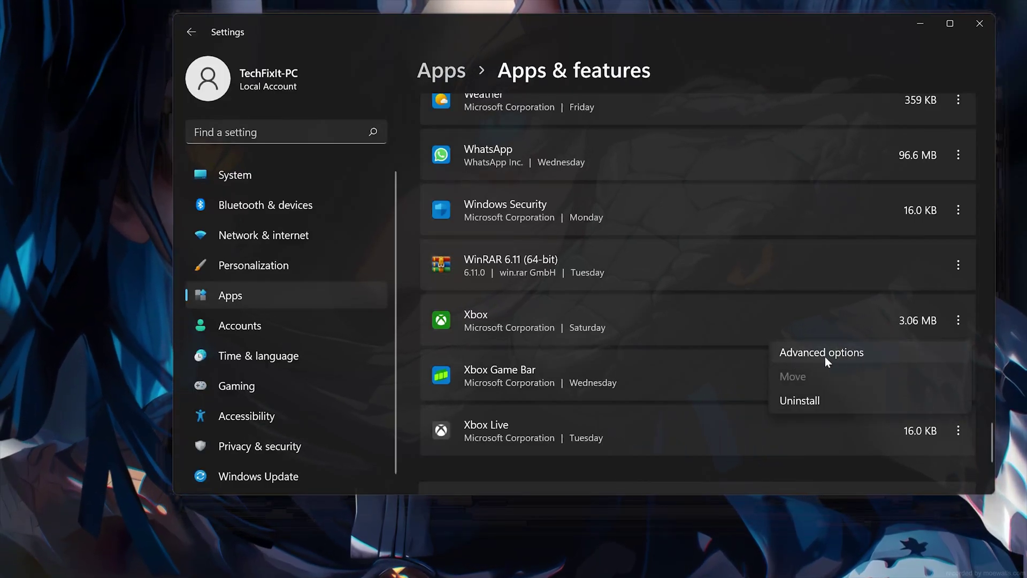
pyautogui.click(825, 356)
# Repair the Xbox app, and also reset it, confirming the deletion of its data.
pyautogui.scroll(-5, 822, 354)
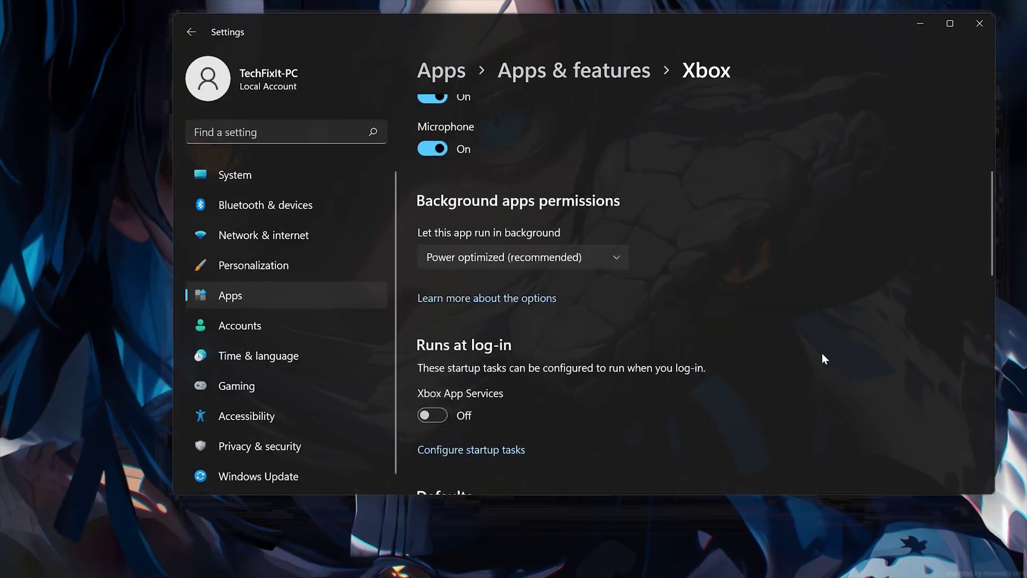
pyautogui.scroll(-8, 821, 353)
pyautogui.scroll(-2, 822, 352)
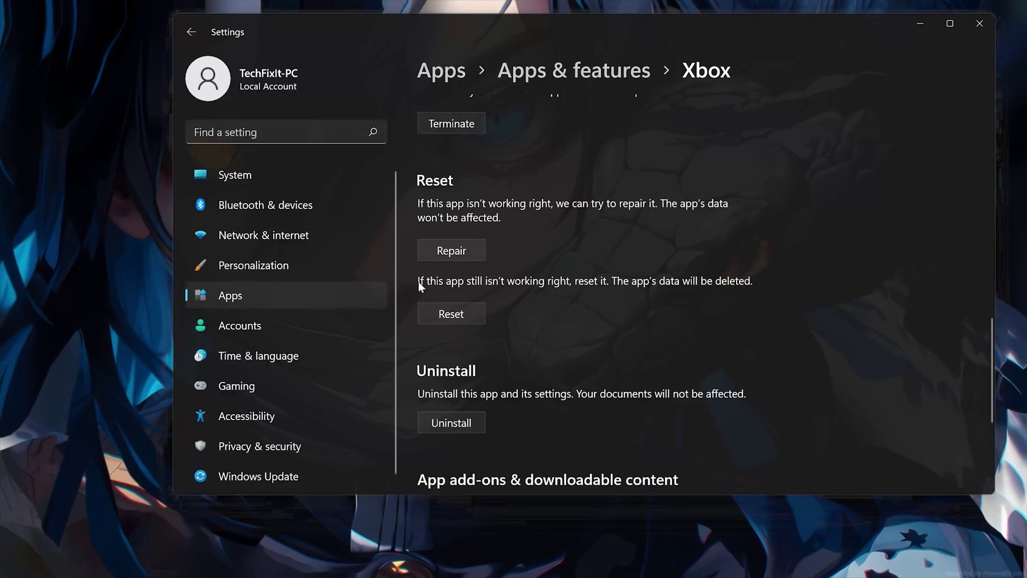
pyautogui.click(447, 257)
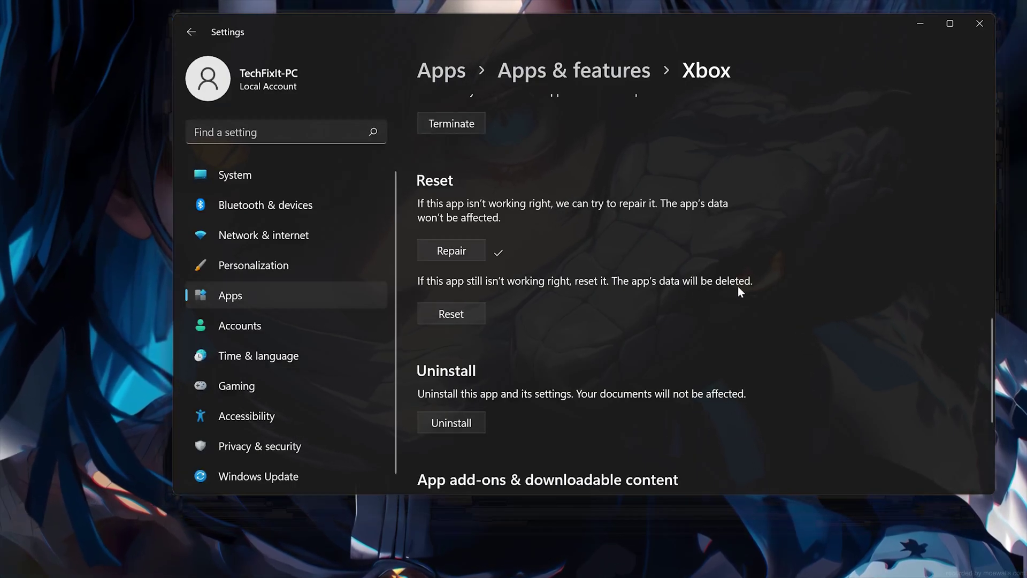
pyautogui.click(452, 315)
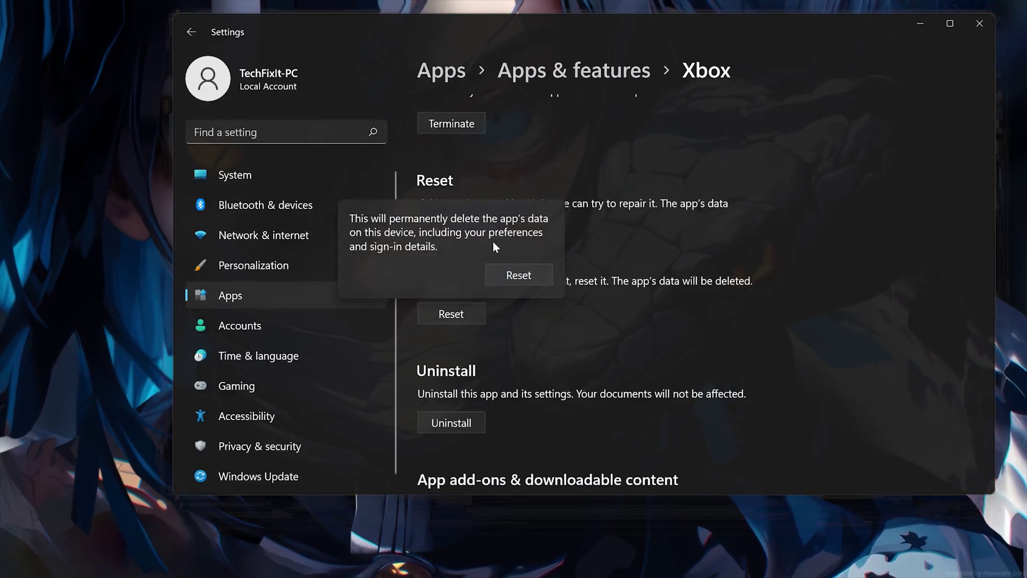
pyautogui.click(526, 276)
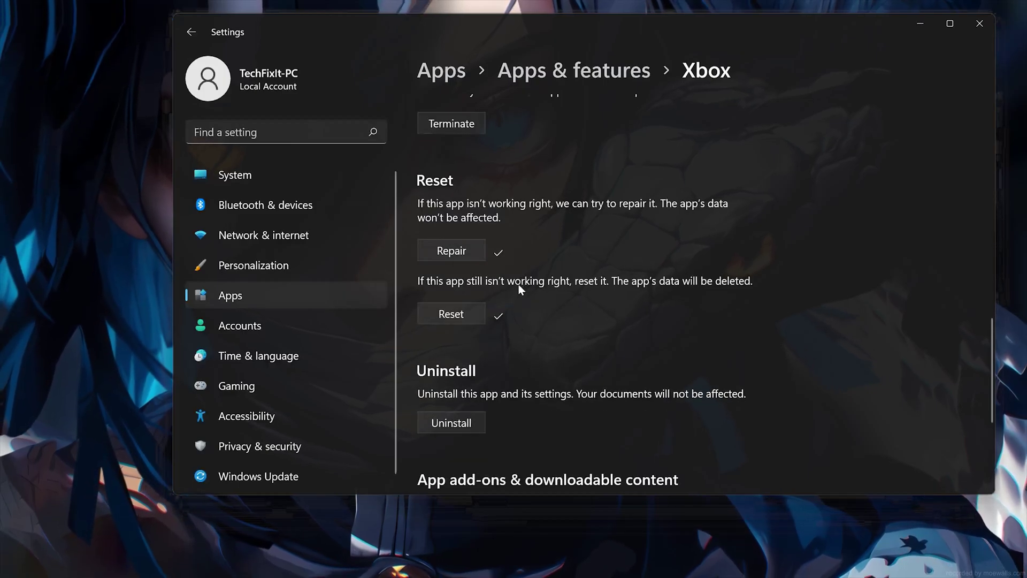
# Uninstall the Xbox app from its advanced options, confirm the removal and close Settings.
pyautogui.scroll(-3, 519, 316)
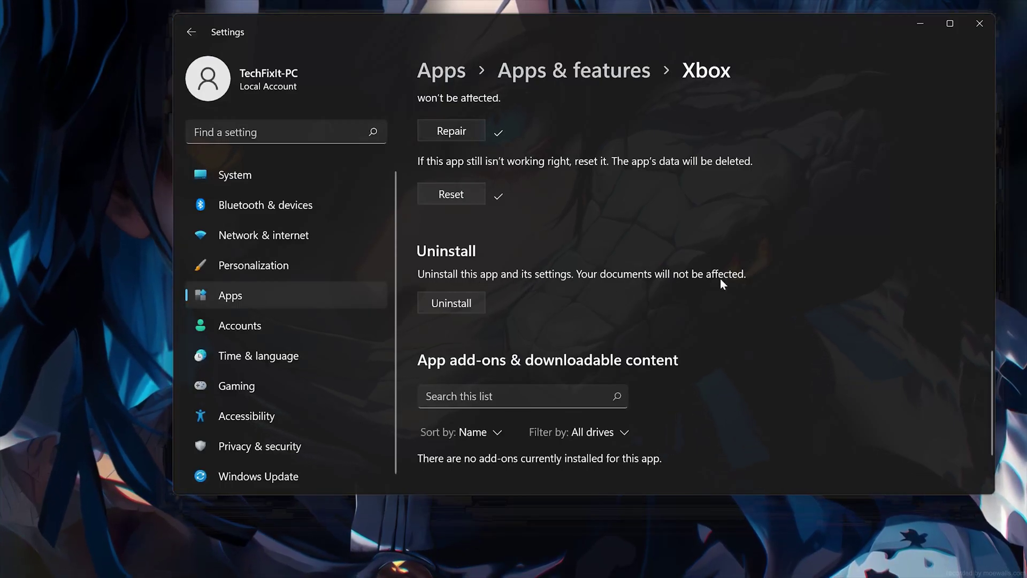
pyautogui.click(453, 304)
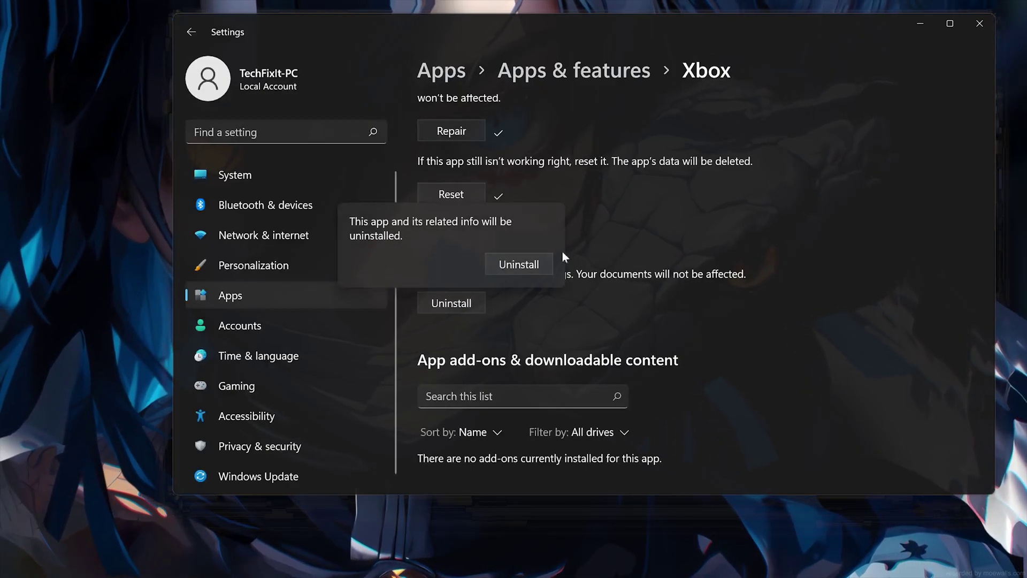
pyautogui.click(528, 270)
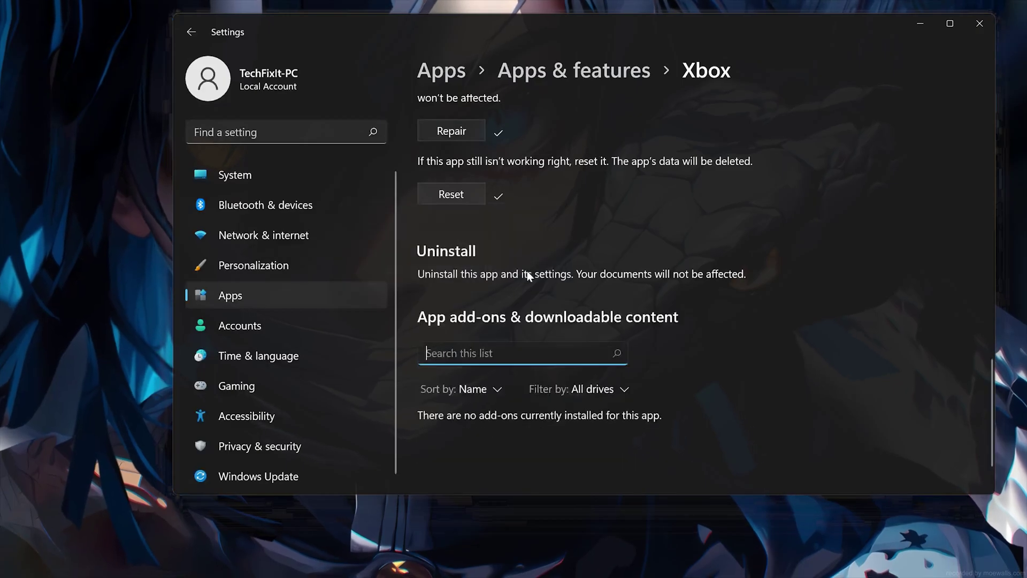
pyautogui.click(981, 24)
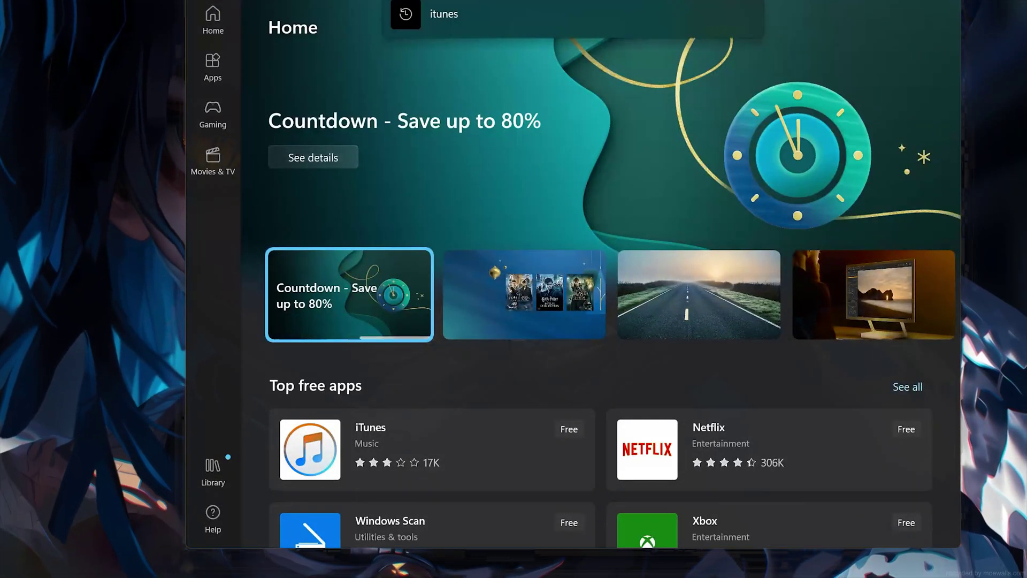
# In Microsoft Store, search for xbox and install the Xbox app from its product page.
pyautogui.write('xbox')
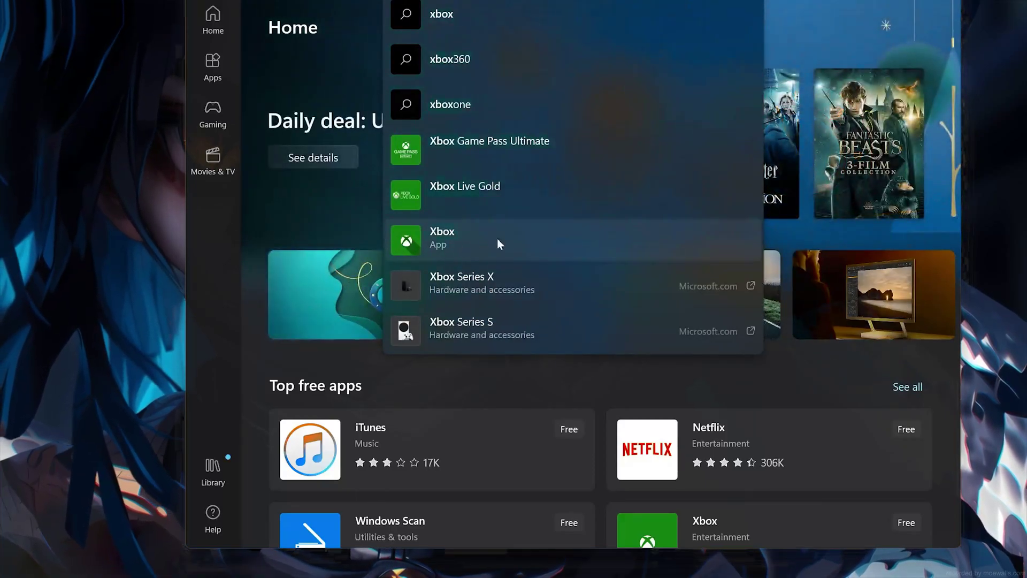
pyautogui.click(469, 238)
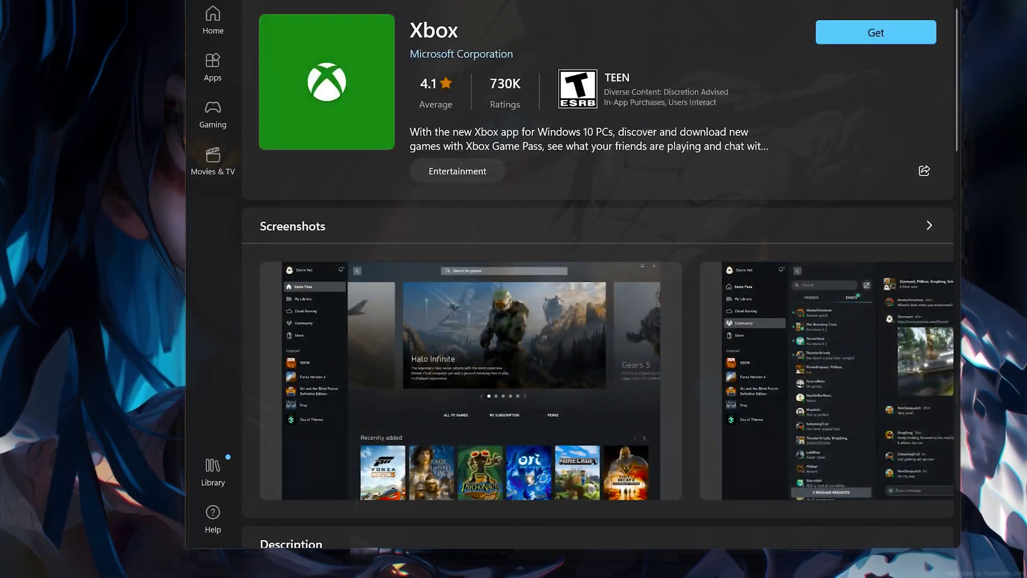
pyautogui.click(864, 40)
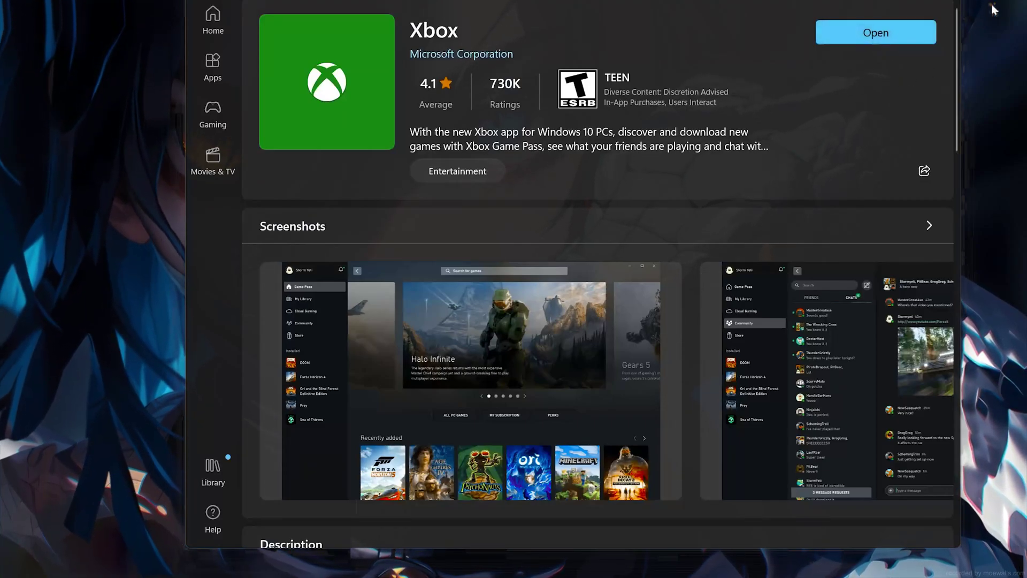
# Launch the reinstalled Xbox app and browse the PC Game Pass catalog without signing in.
pyautogui.click(900, 29)
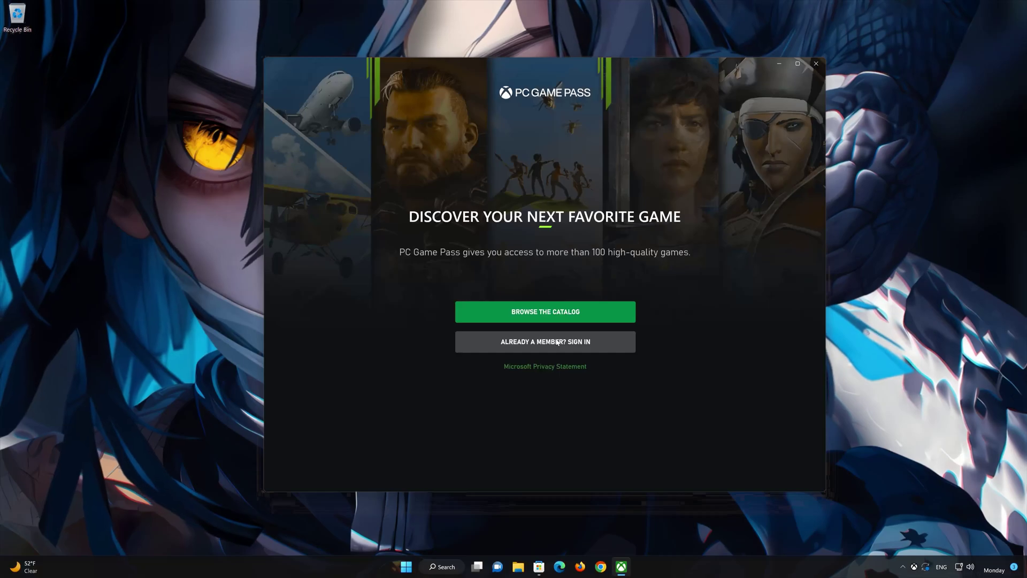
pyautogui.click(569, 312)
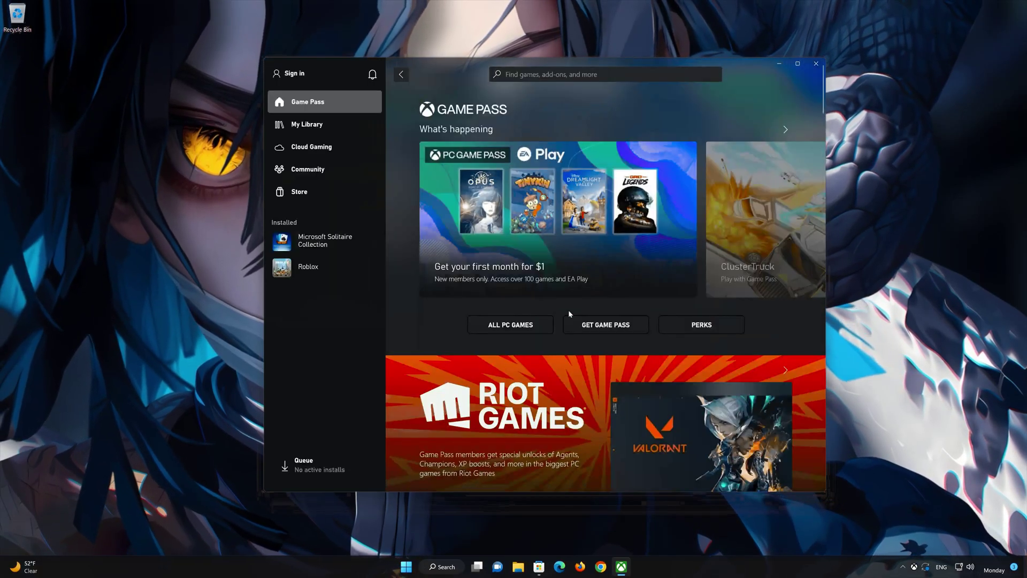
pyautogui.scroll(-1, 569, 311)
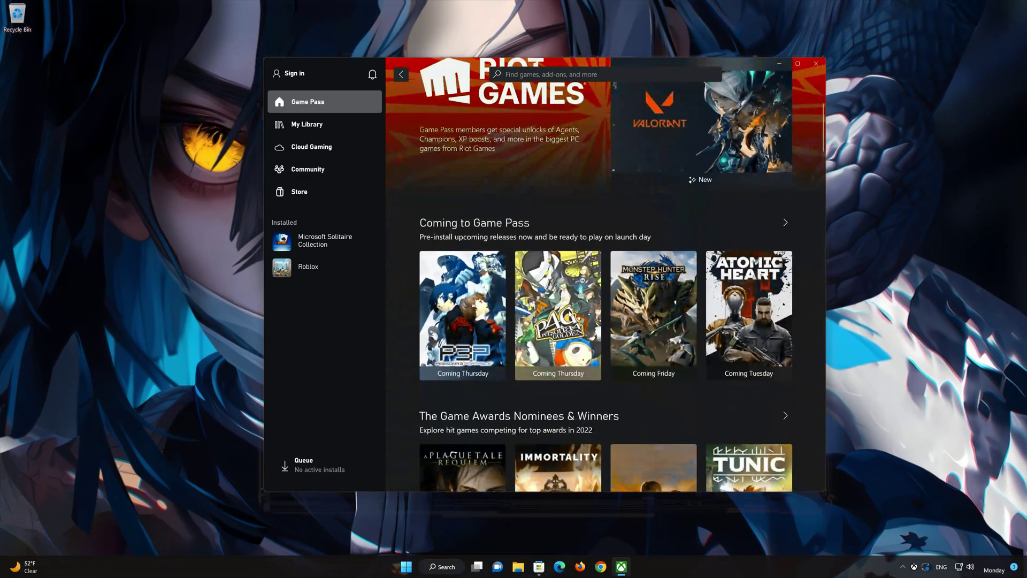
pyautogui.scroll(-8, 570, 313)
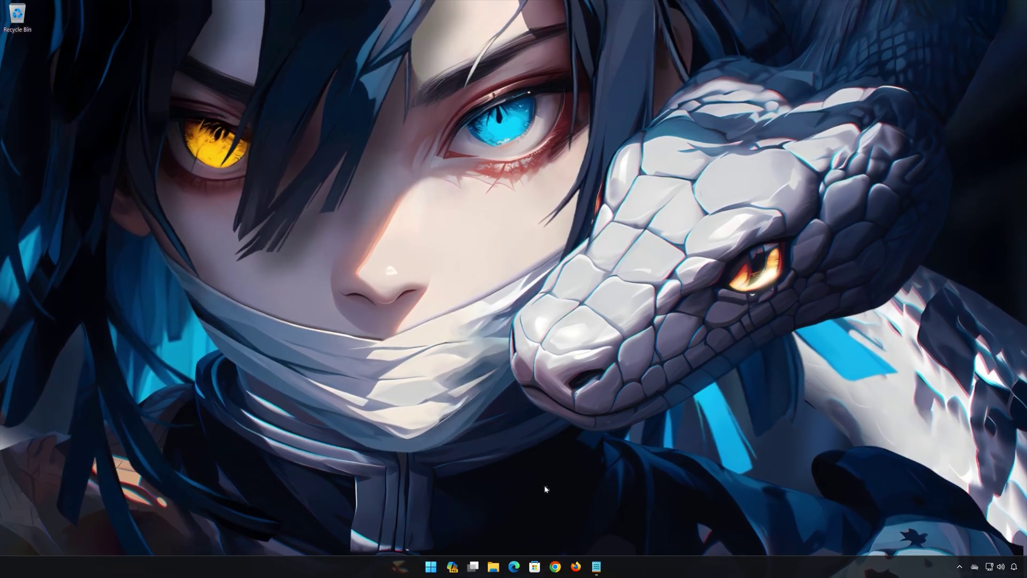
# Search for powershell, run Windows PowerShell as administrator with the account control request approved, and move its window to mid-screen.
pyautogui.click(431, 566)
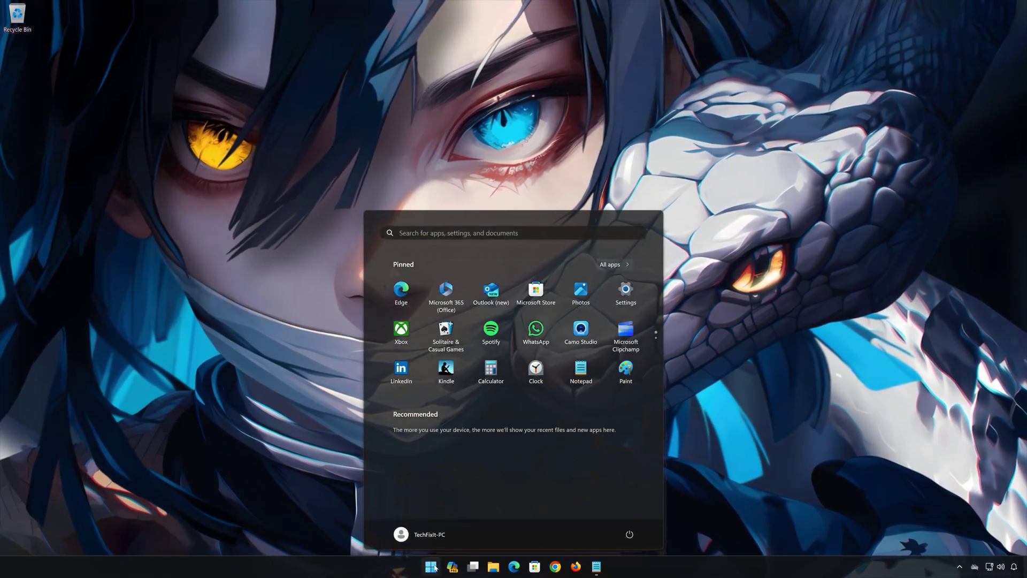
pyautogui.write('powershell')
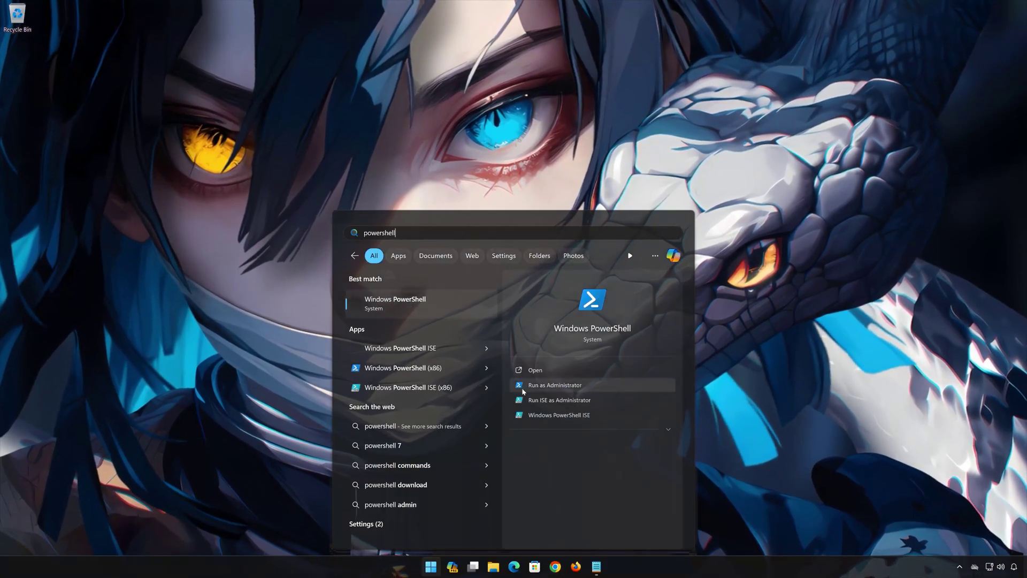
pyautogui.click(579, 385)
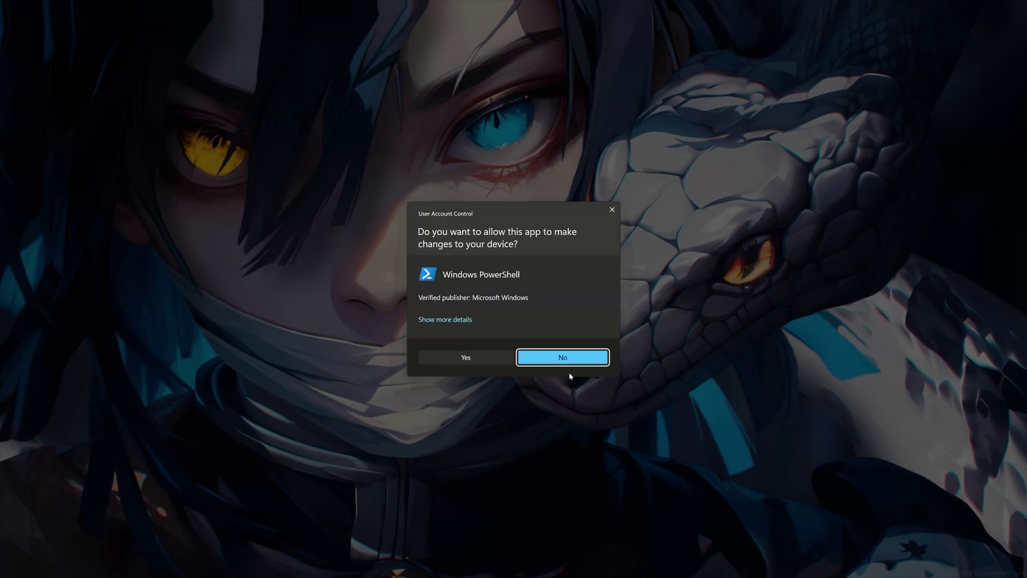
pyautogui.click(460, 358)
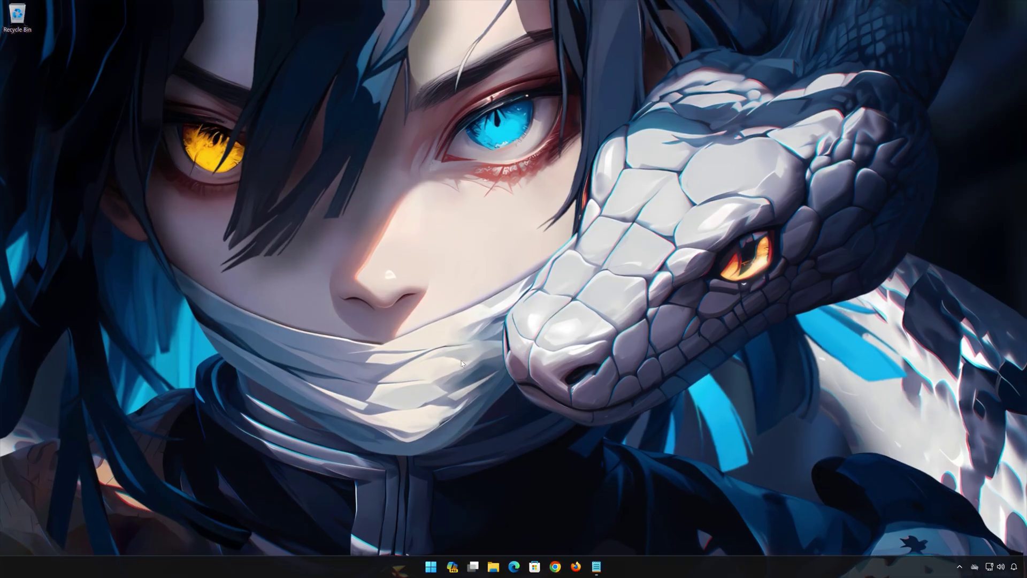
pyautogui.moveTo(283, 21); pyautogui.dragTo(581, 140)
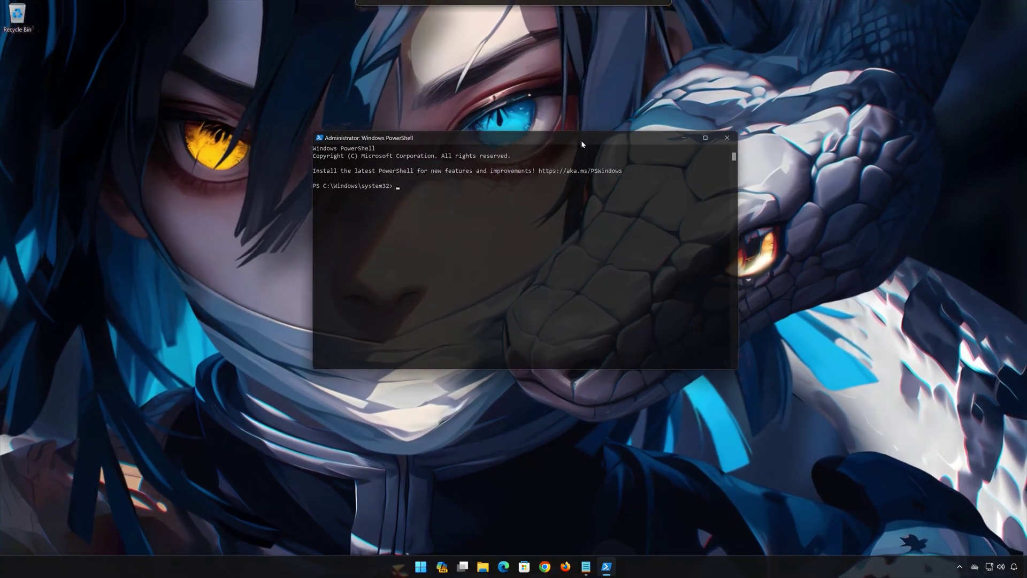
# Switch to Notepad, copy the whole get-appxpackage Microsoft.GamingServices removal command and minimize the note.
pyautogui.click(586, 567)
pyautogui.click(292, 144)
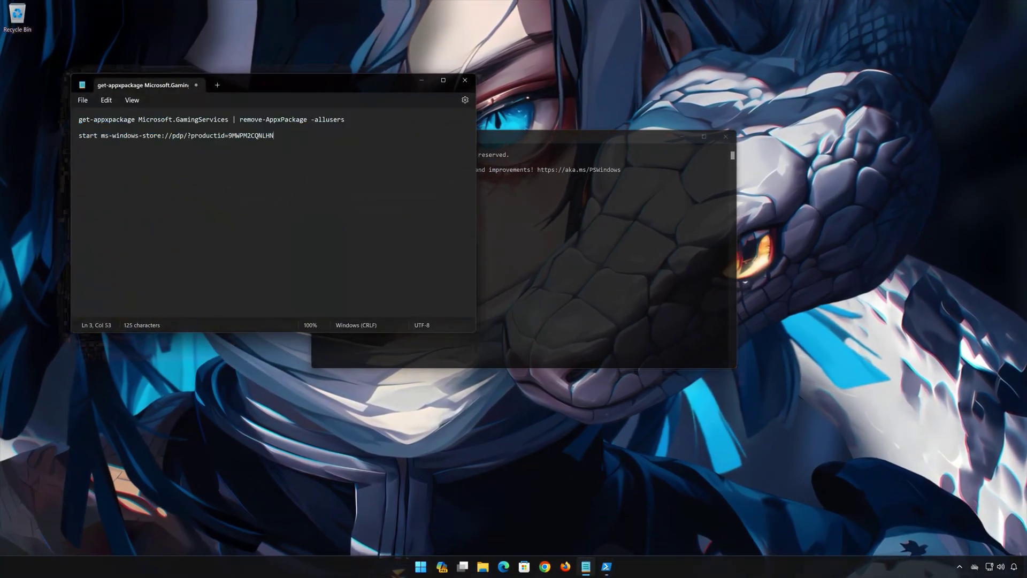
pyautogui.moveTo(273, 123); pyautogui.dragTo(101, 120)
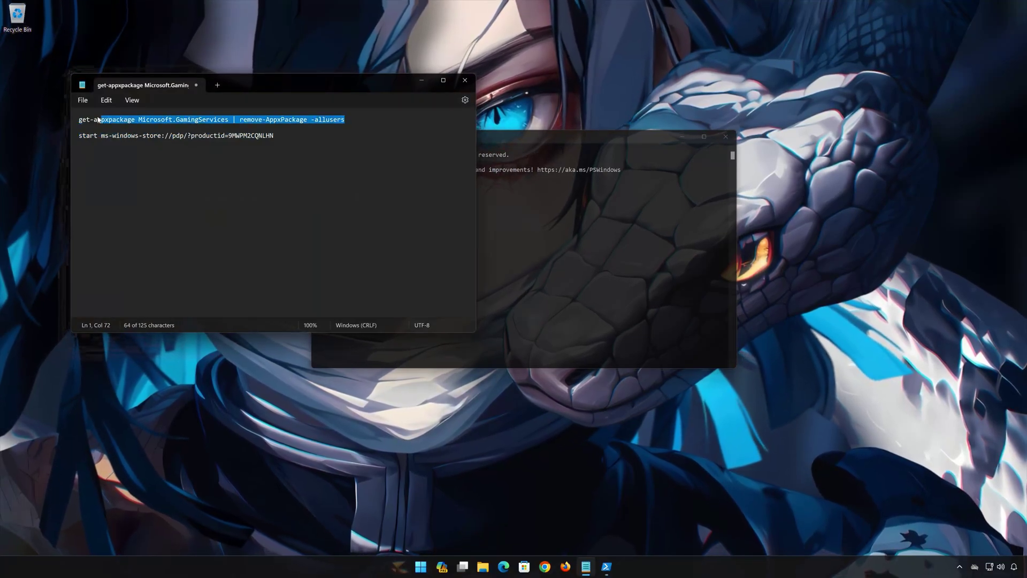
pyautogui.rightClick(80, 119)
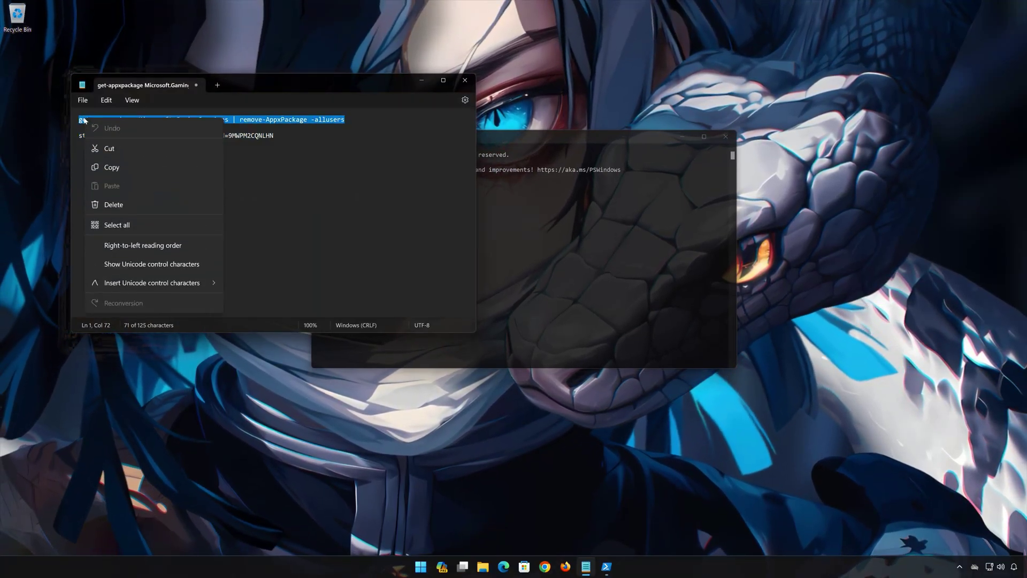
pyautogui.click(109, 167)
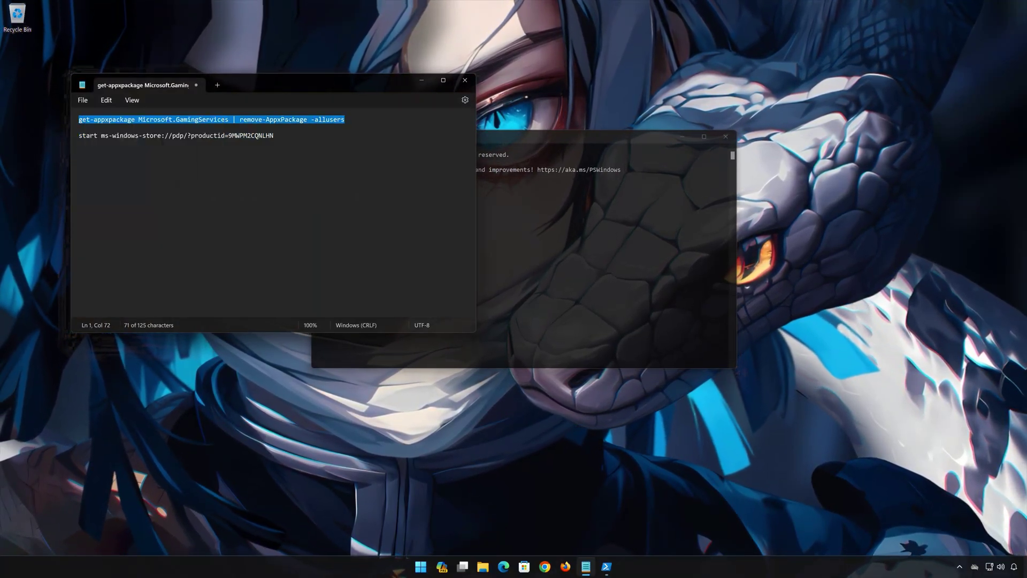
pyautogui.click(421, 80)
# Paste and run get-appxpackage Microsoft.GamingServices | remove-AppxPackage -allusers in PowerShell.
pyautogui.rightClick(460, 136)
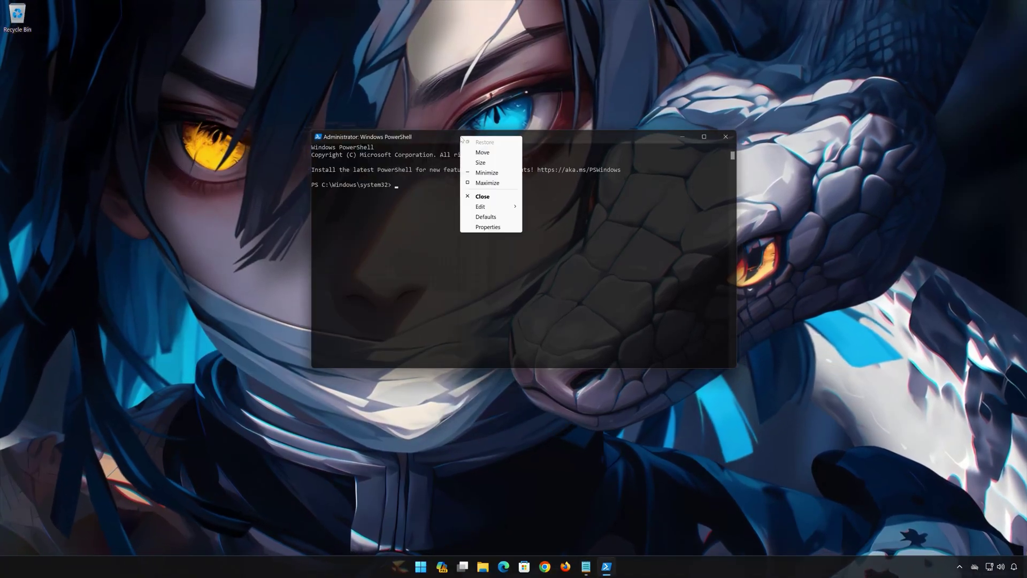
pyautogui.moveTo(490, 209)
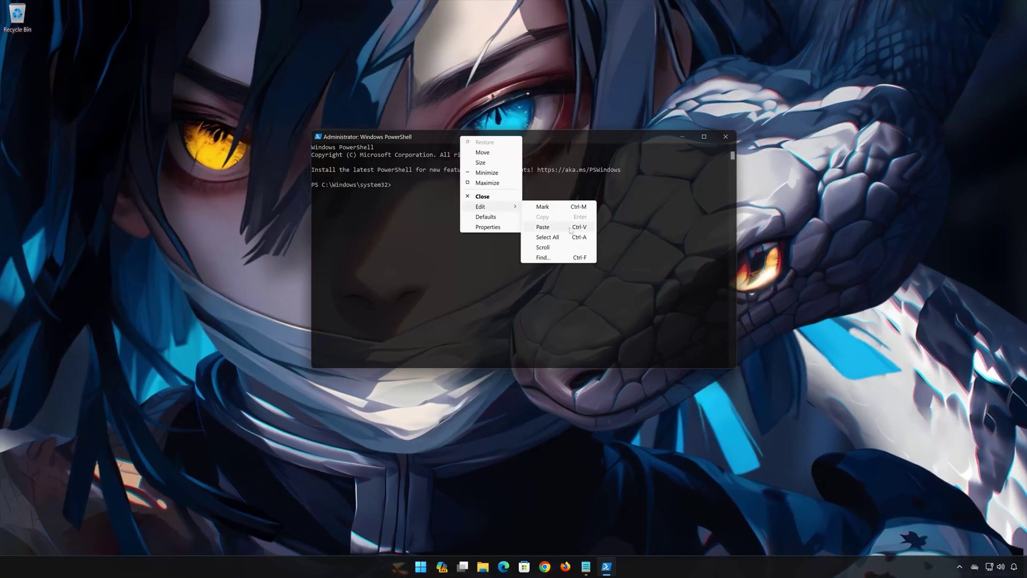
pyautogui.click(543, 227)
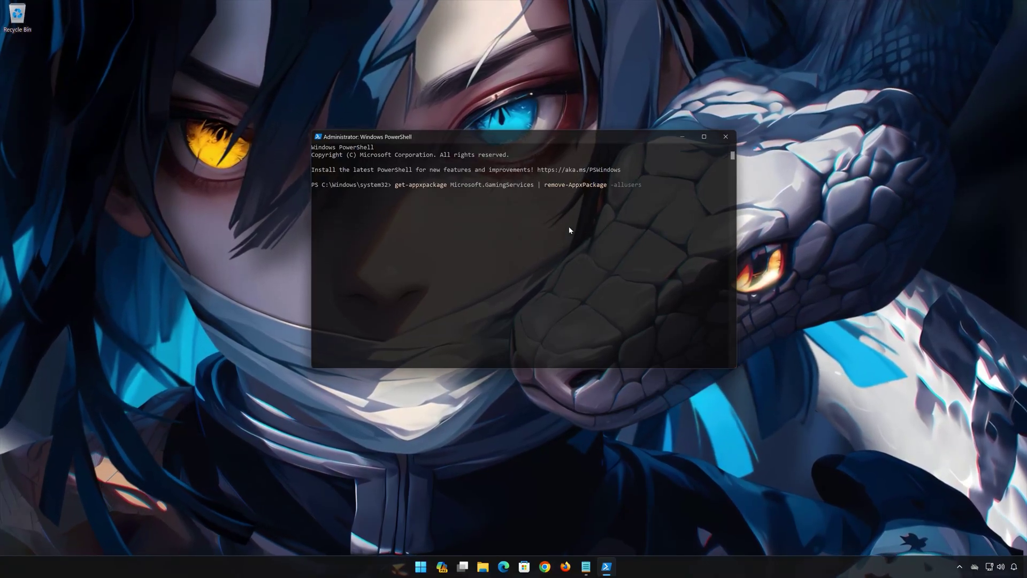
pyautogui.press('Return')
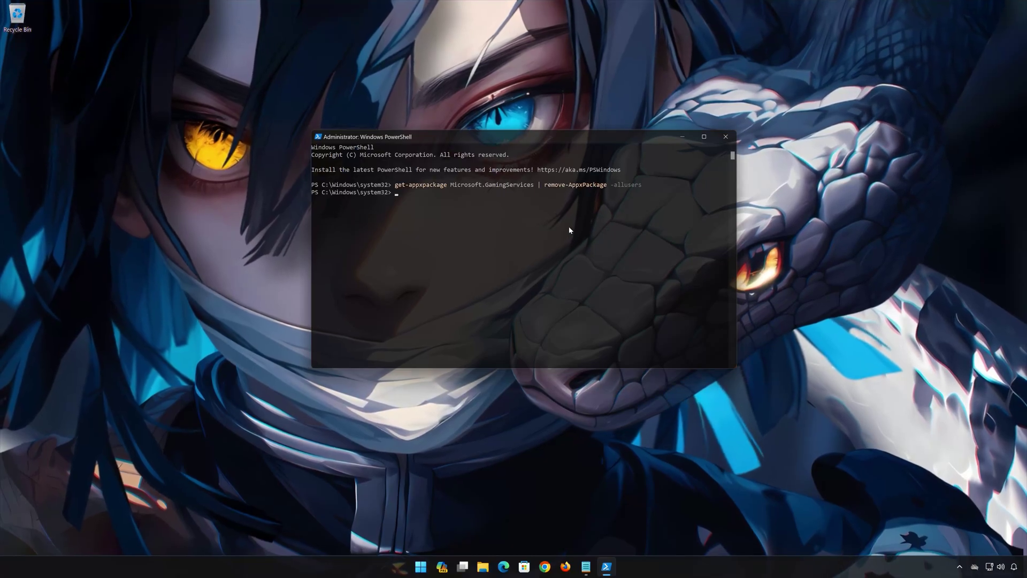
# Copy the command start ms-windows-store://pdp/?productid=9MWPM2CQNLHN from Notepad and run it in PowerShell.
pyautogui.click(586, 568)
pyautogui.moveTo(274, 136); pyautogui.dragTo(266, 139)
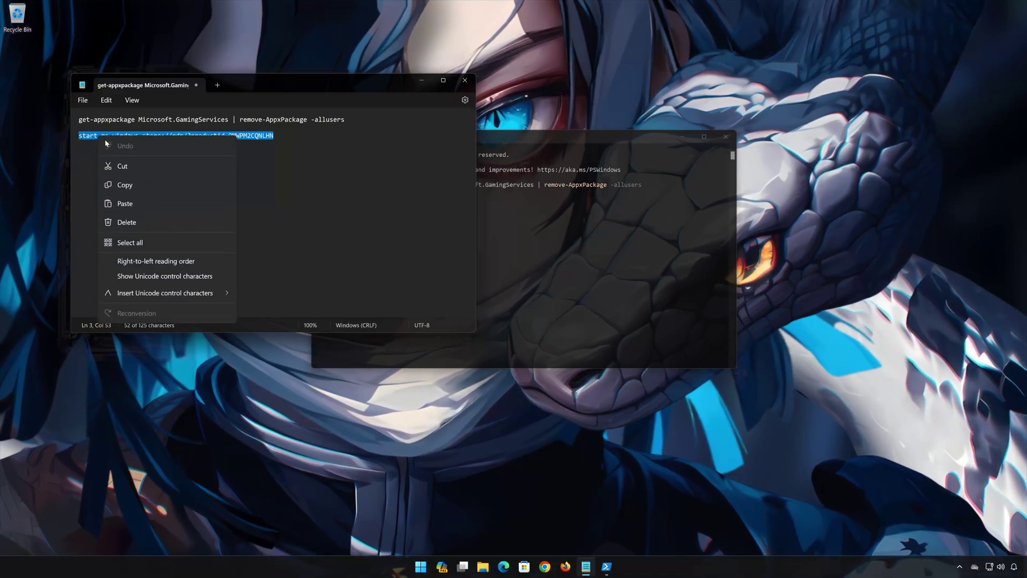
pyautogui.click(416, 81)
pyautogui.rightClick(521, 140)
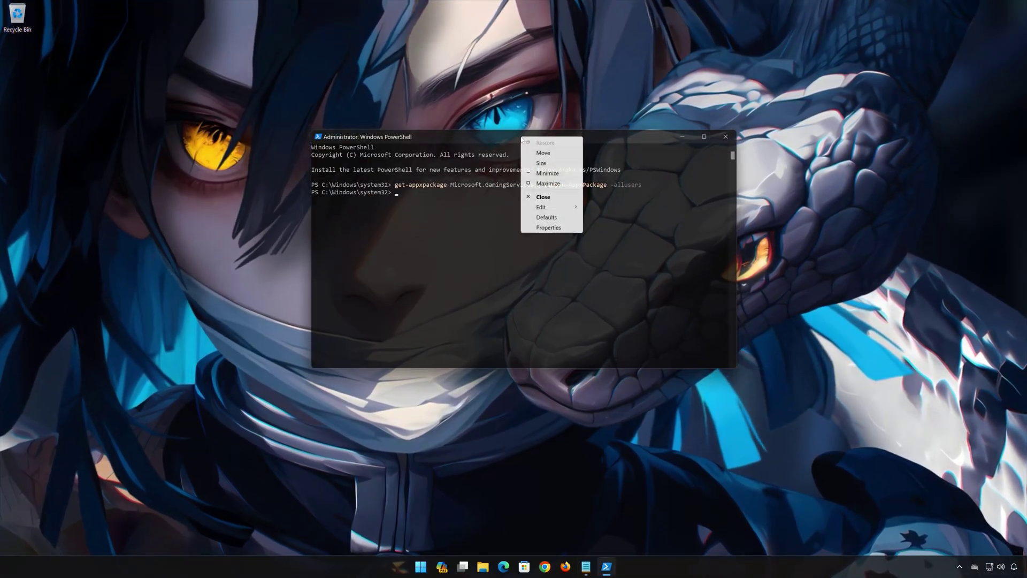
pyautogui.moveTo(556, 207)
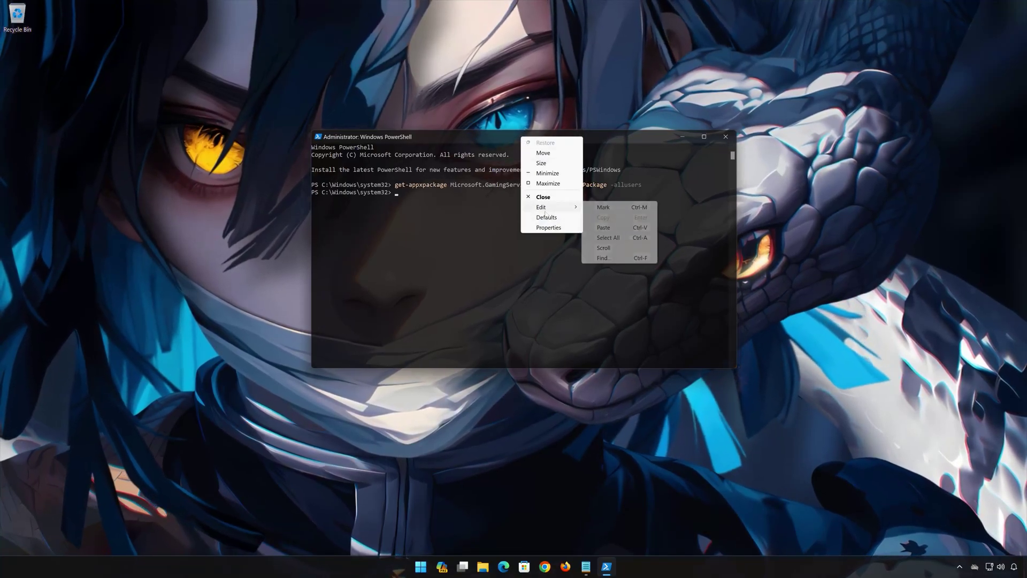
pyautogui.click(604, 228)
pyautogui.press('Return')
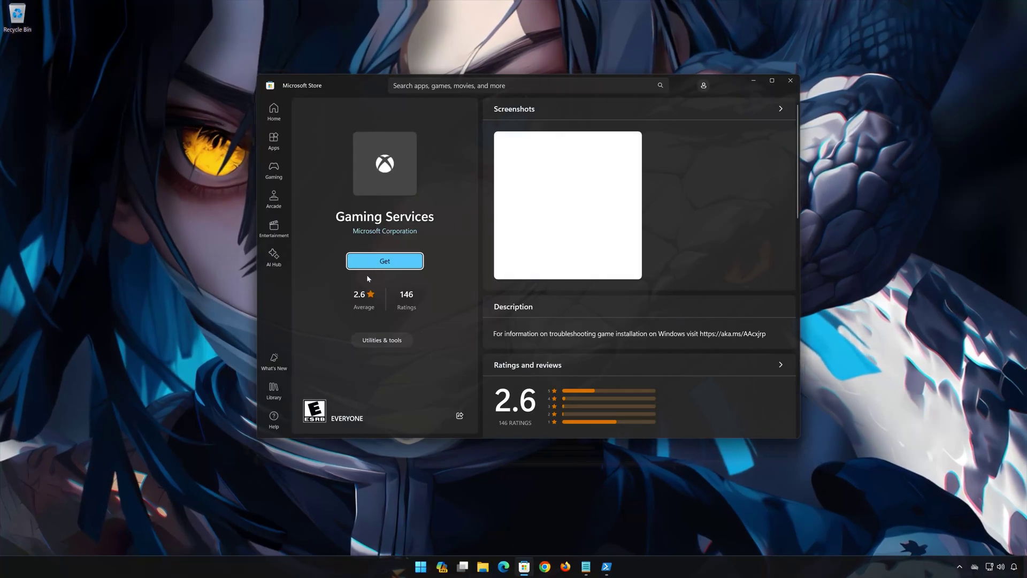
# Install Gaming Services from its Microsoft Store page, allow the device changes and dismiss the installation notification.
pyautogui.click(384, 261)
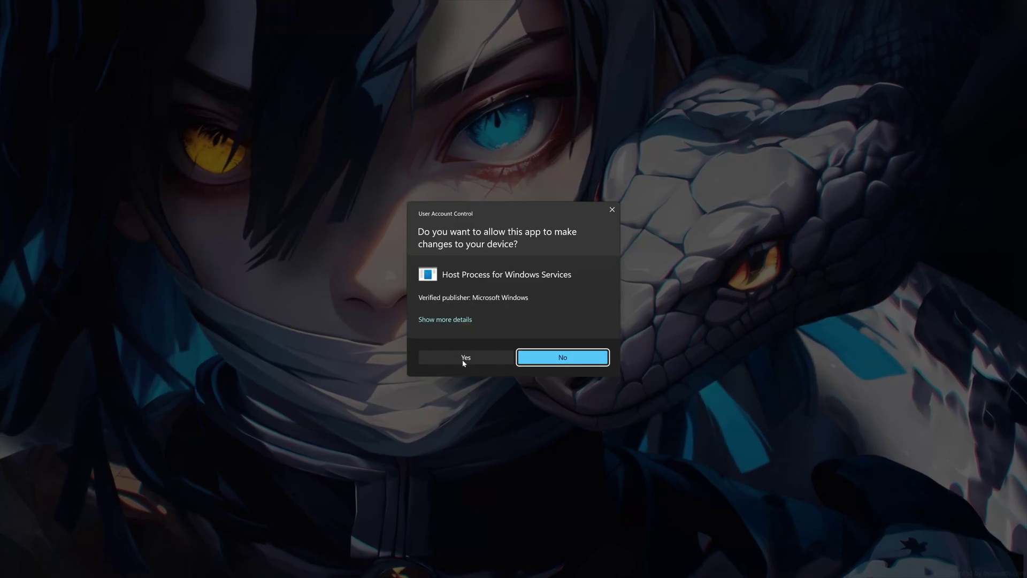
pyautogui.click(463, 364)
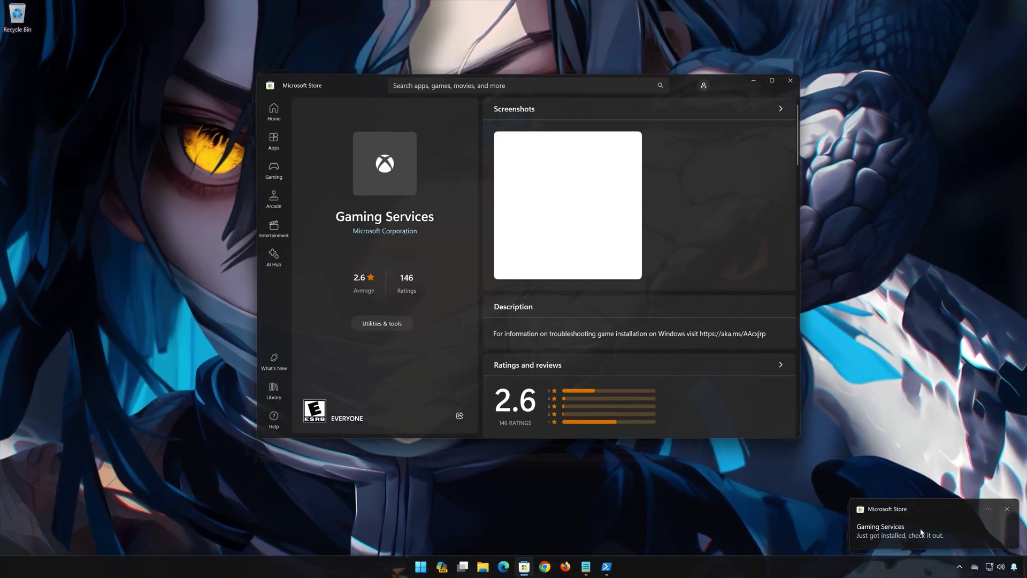
pyautogui.click(904, 534)
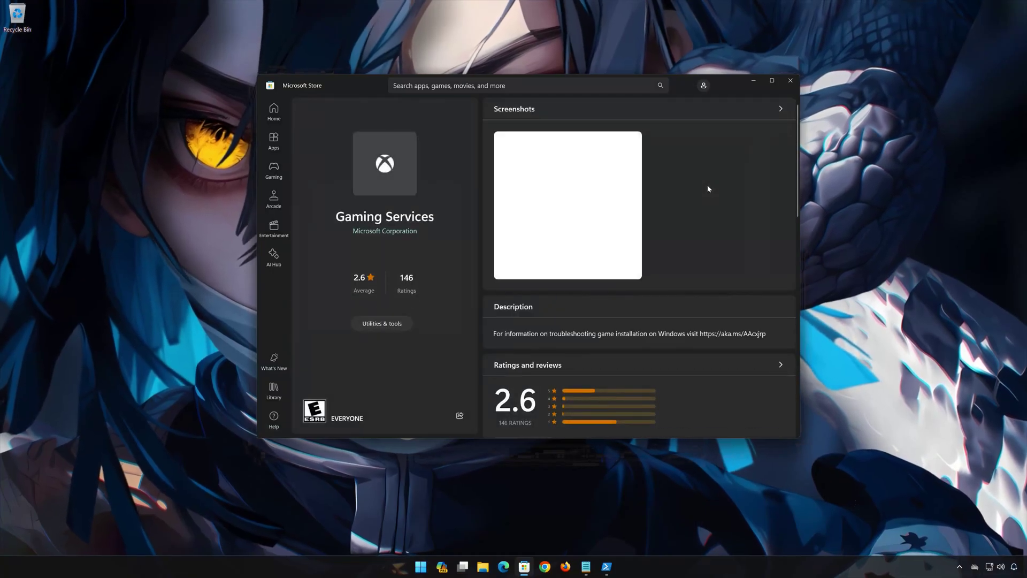
# Close Microsoft Store and end the PowerShell session with the exit command.
pyautogui.click(790, 81)
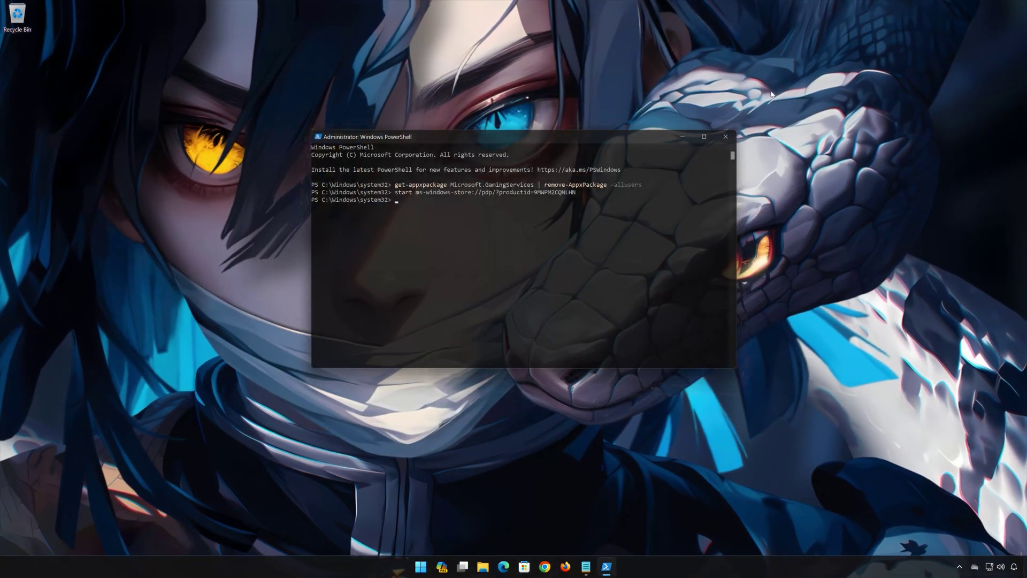
pyautogui.write('exit')
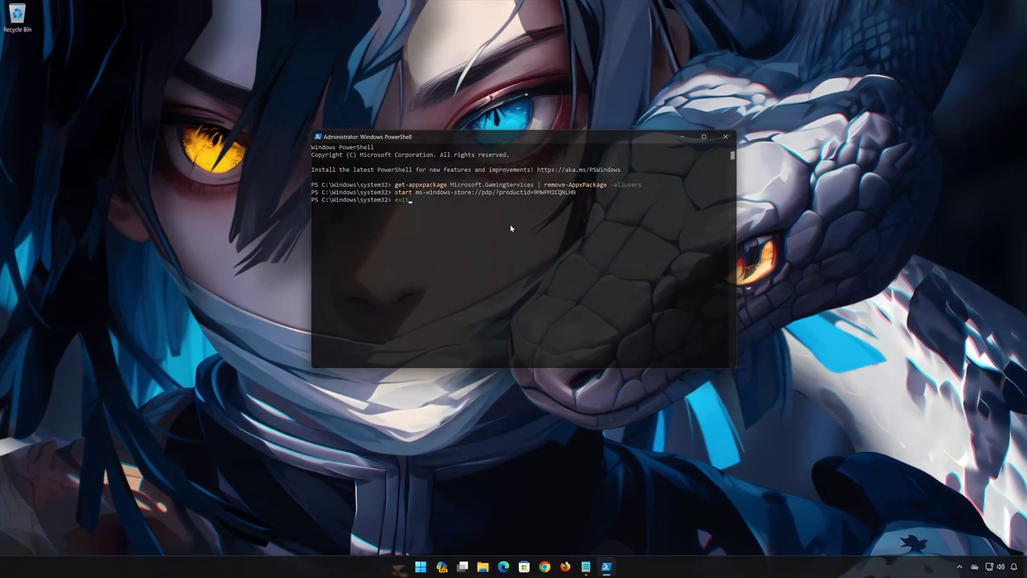
pyautogui.press('Return')
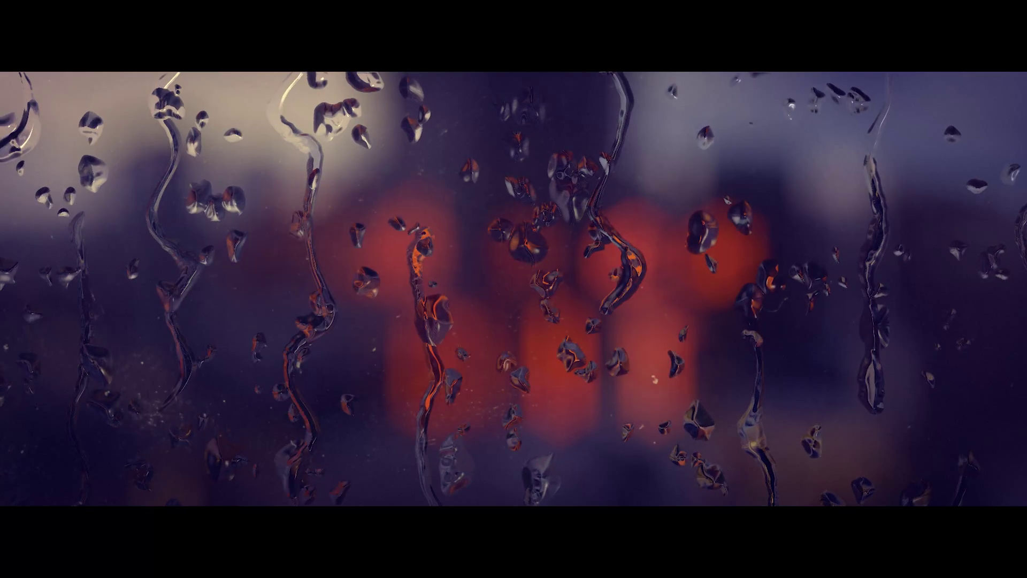